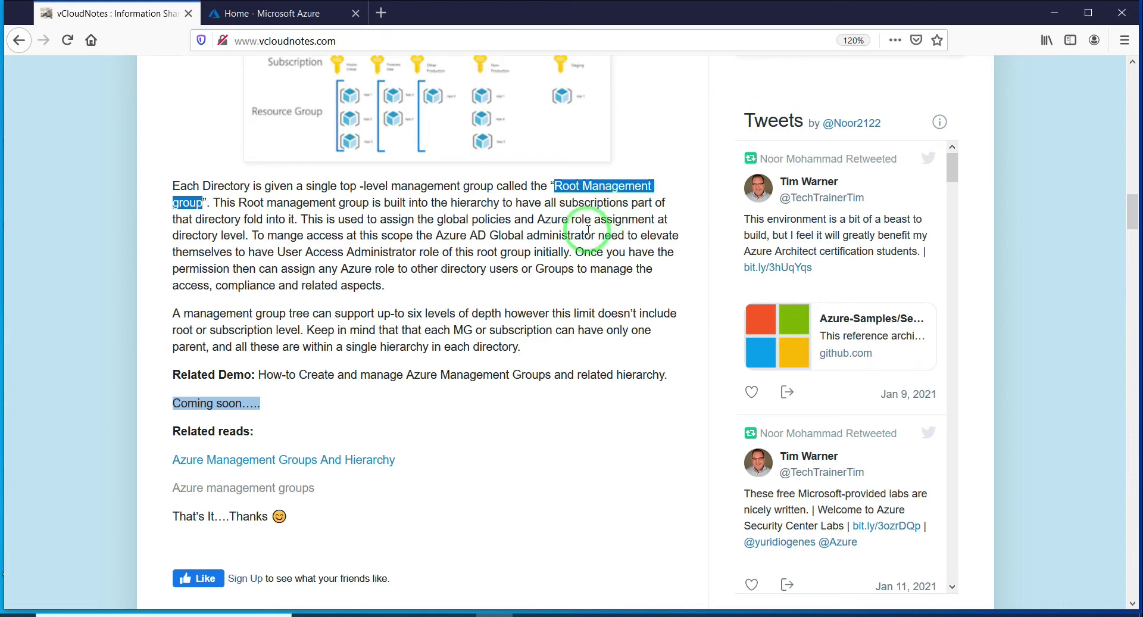
Switch to the Azure portal, search for management, and open the Management groups service.
left_click_drag(470, 236, 645, 286)
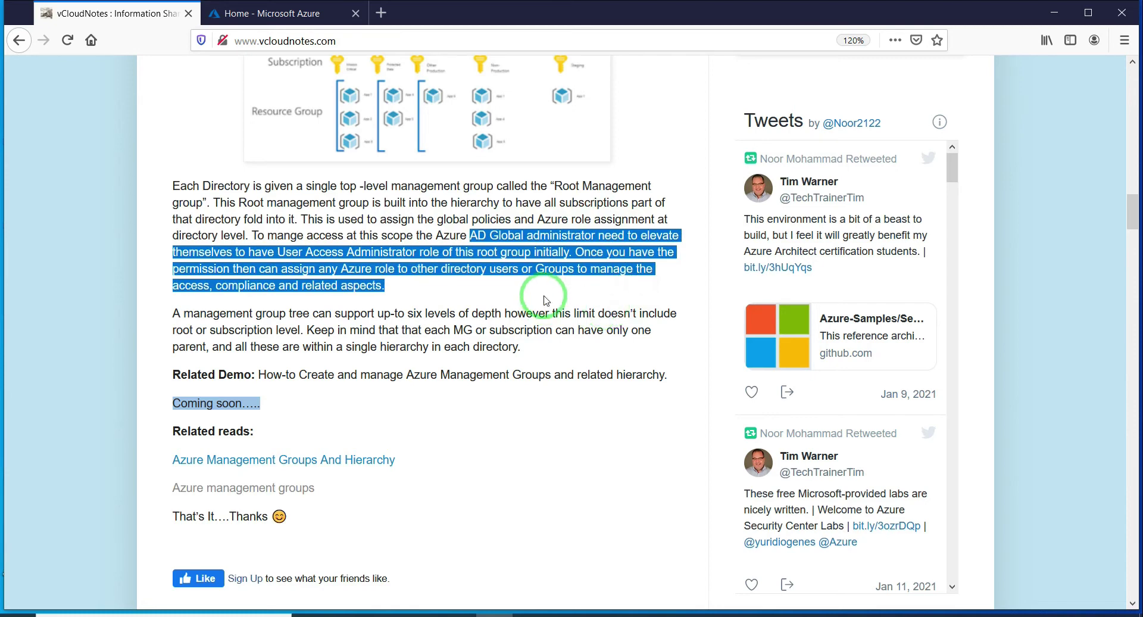
left_click(300, 17)
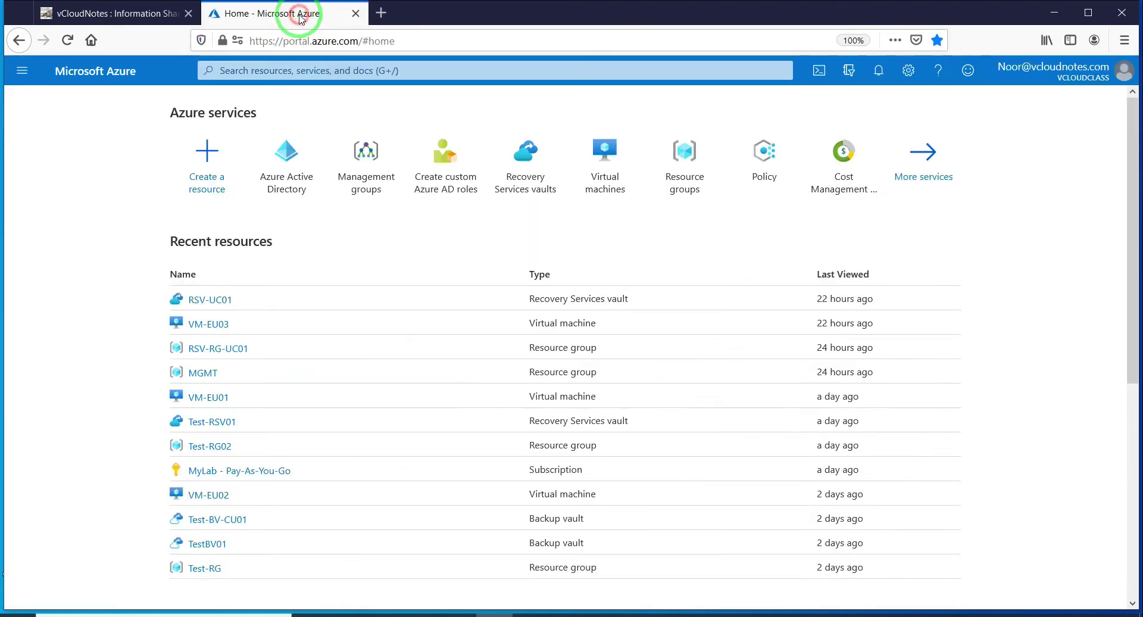
left_click(302, 69)
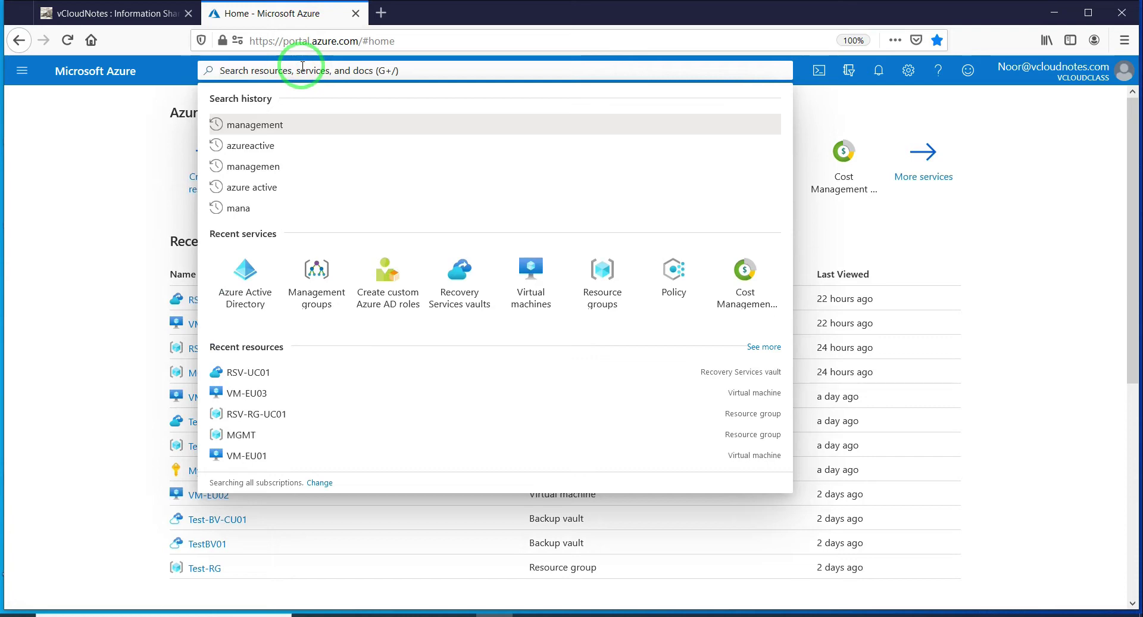
type("mana")
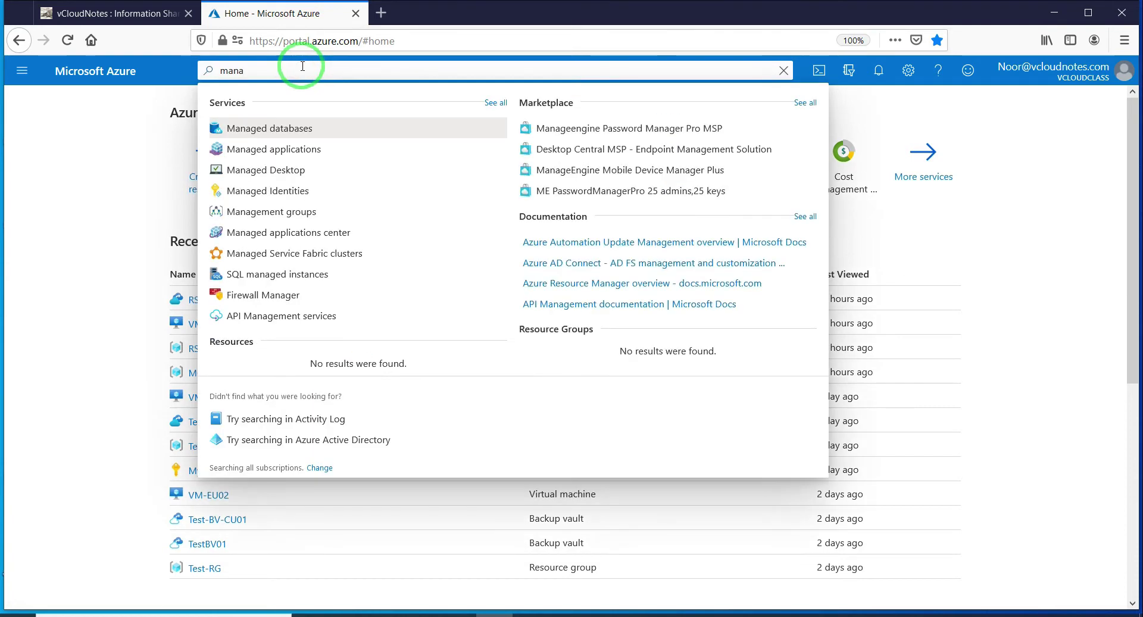
type("gementr")
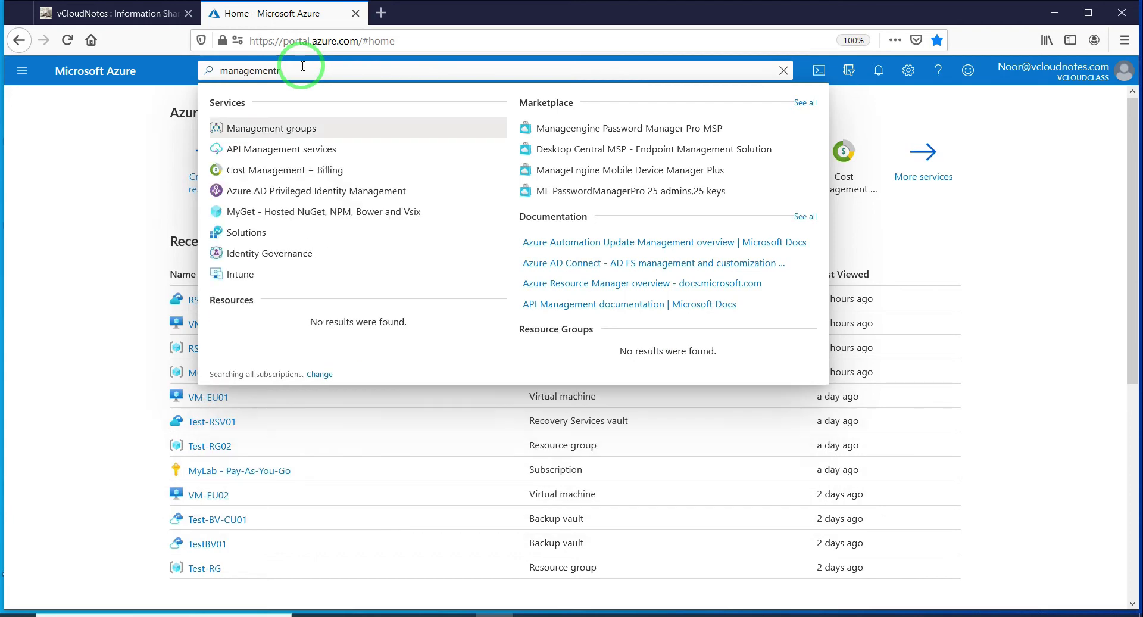
left_click(266, 127)
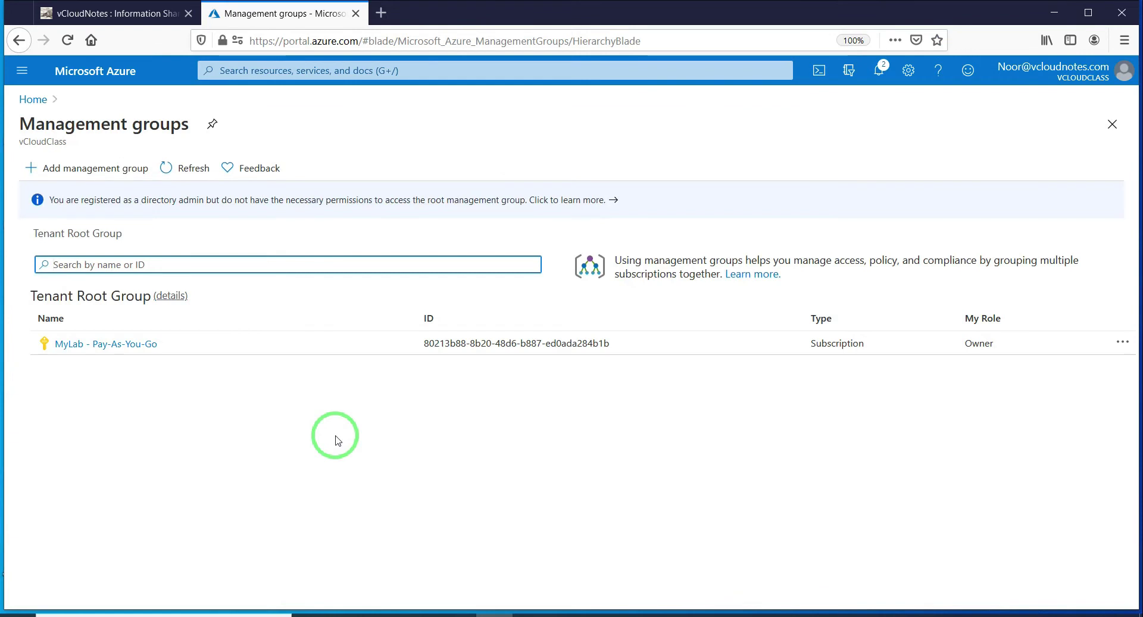
Create a new management group under Tenant Root Group with ID and display name ABC, and refresh the list.
left_click(101, 171)
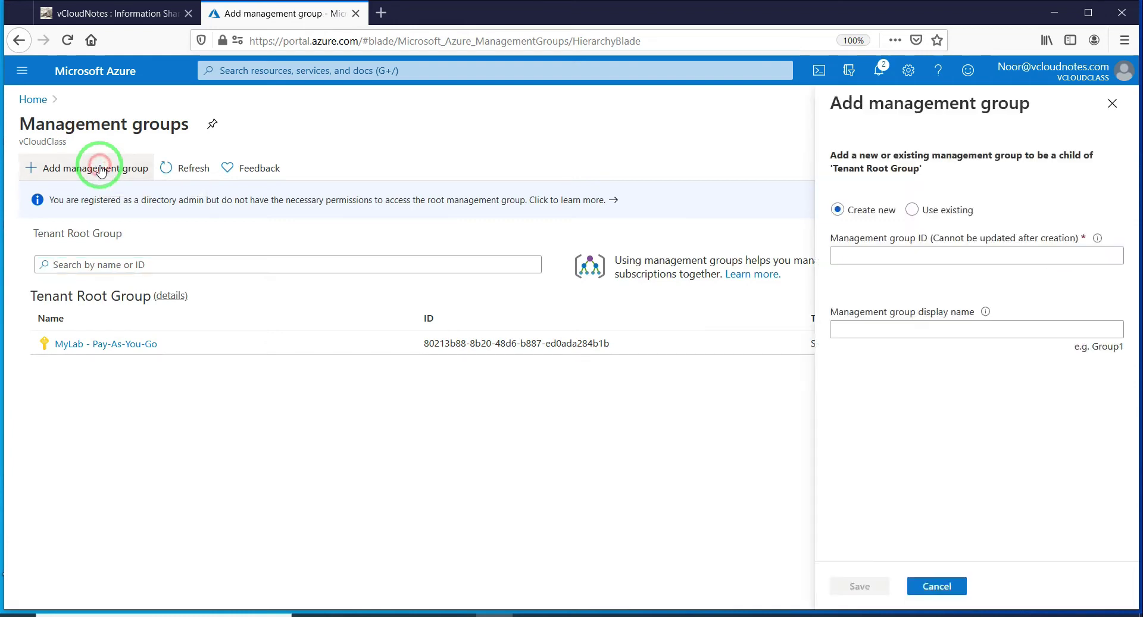
left_click(842, 255)
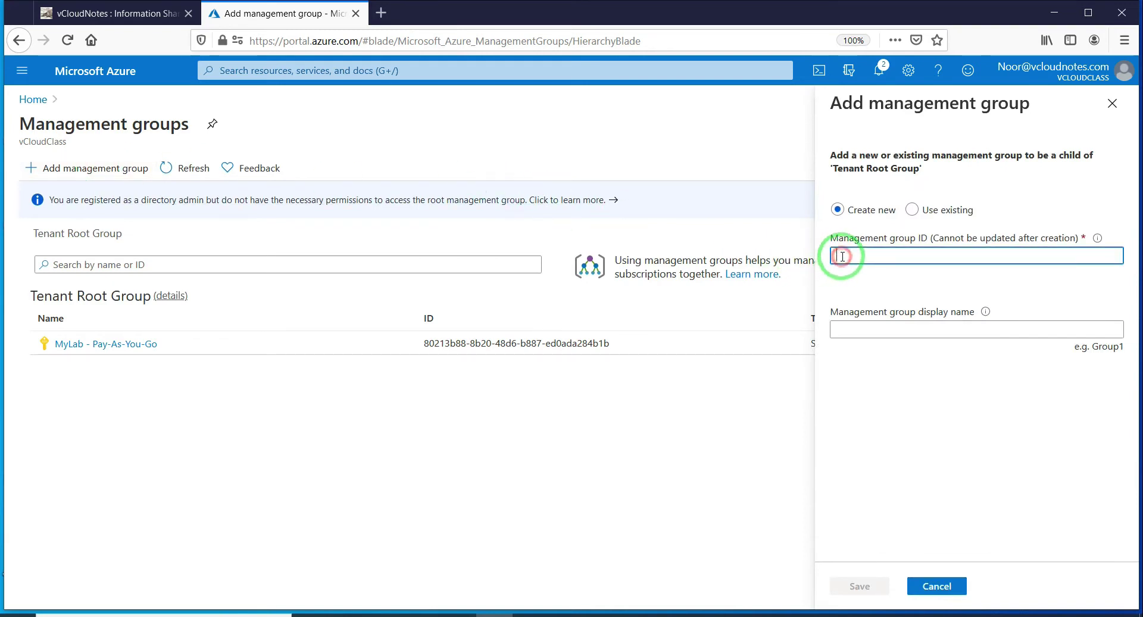
type("ABC")
left_click(881, 328)
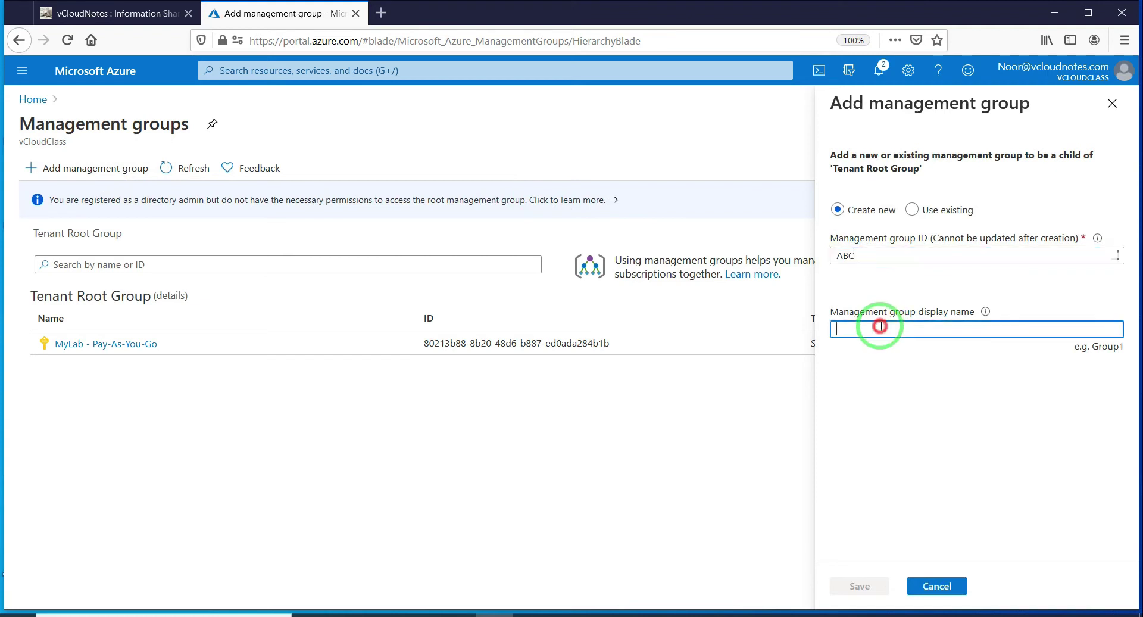
type("ABC")
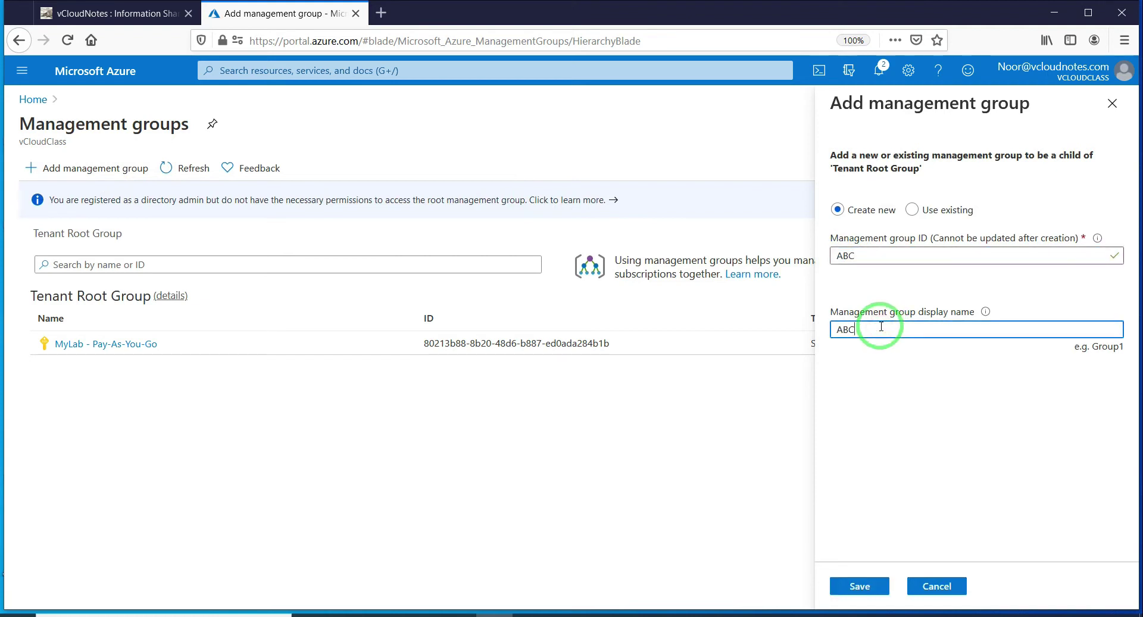
left_click(866, 586)
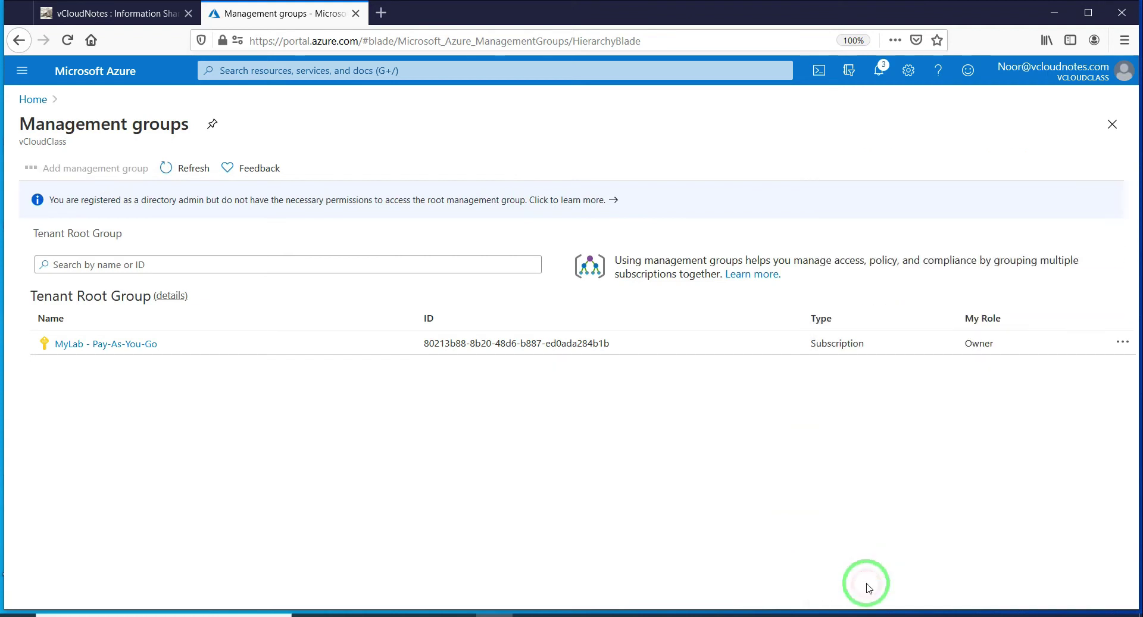
left_click(192, 168)
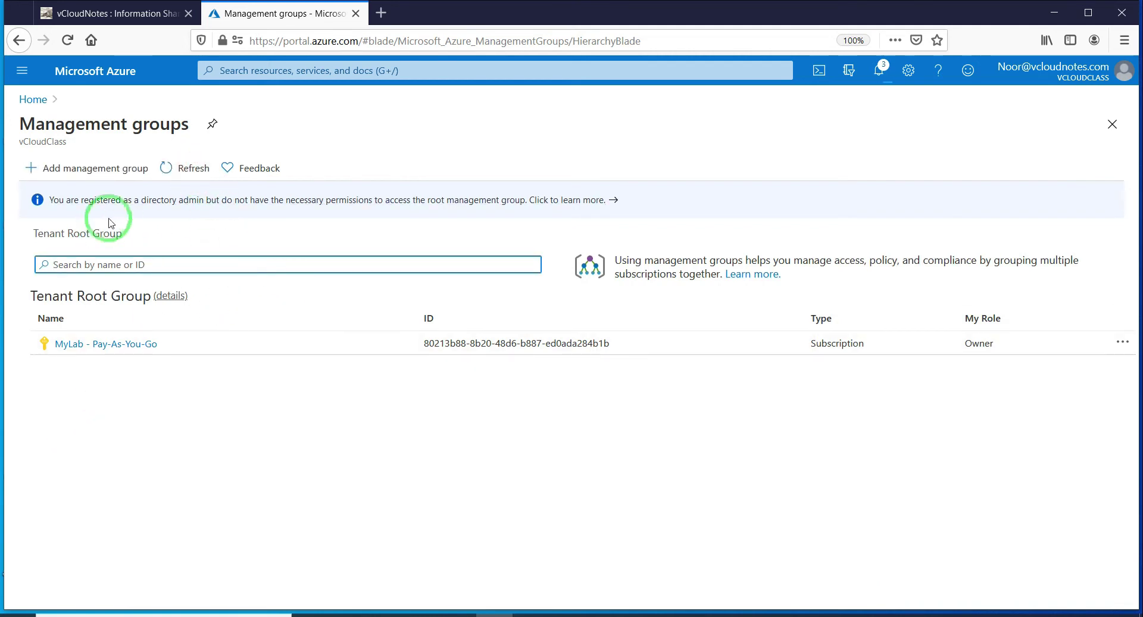
Create another management group under Tenant Root Group with ID and display name ABC-Mum, and refresh the list.
left_click(89, 167)
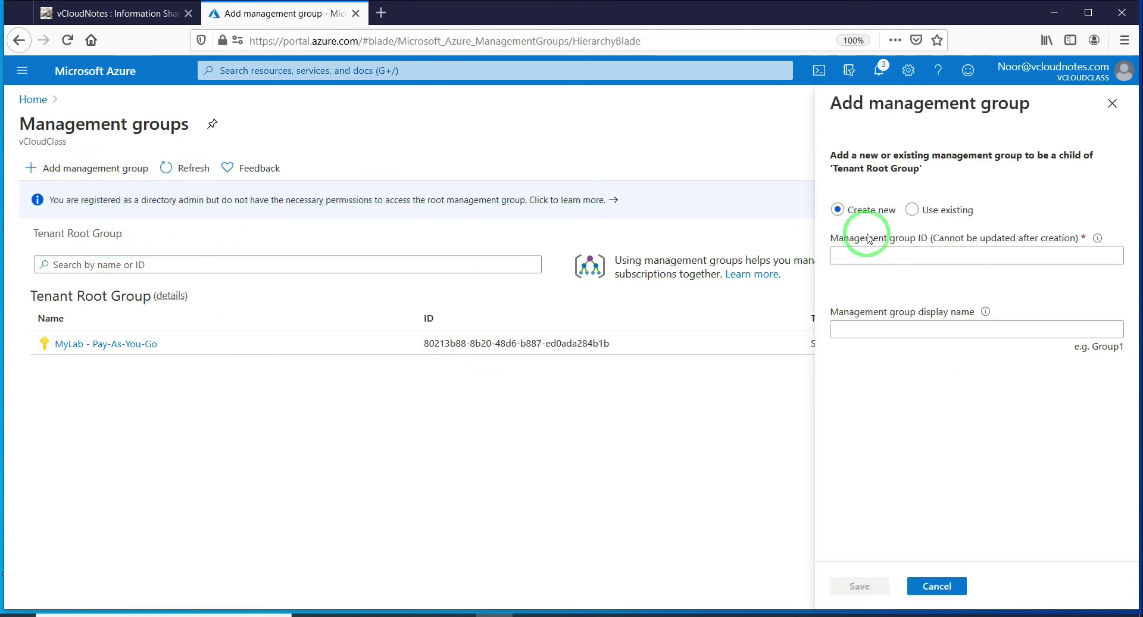
left_click(848, 253)
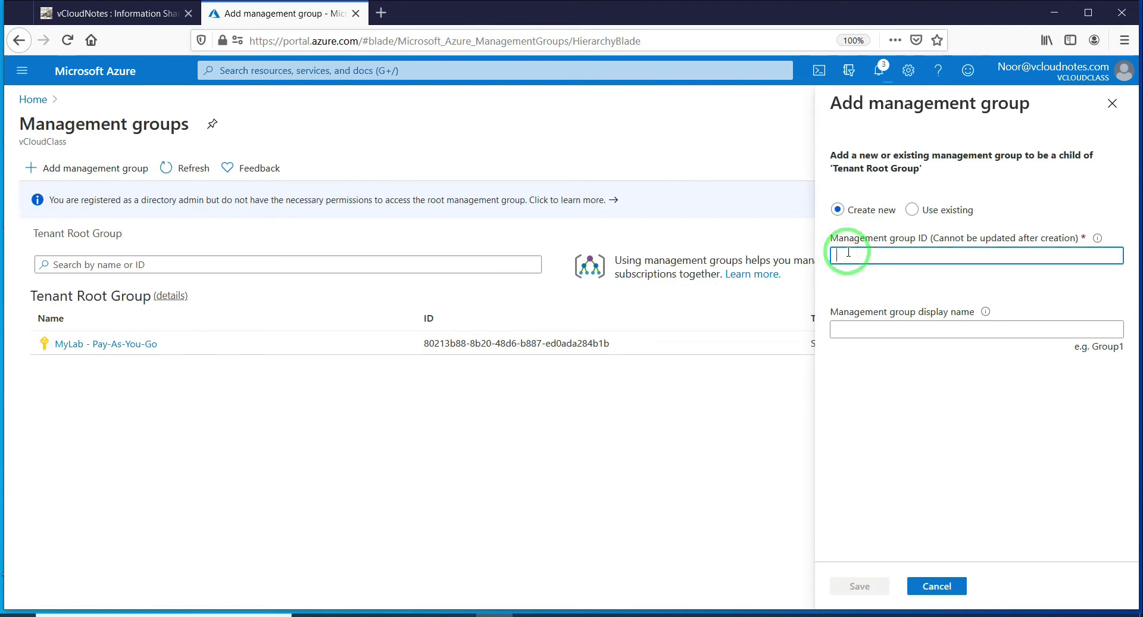
type("ABC-Mum")
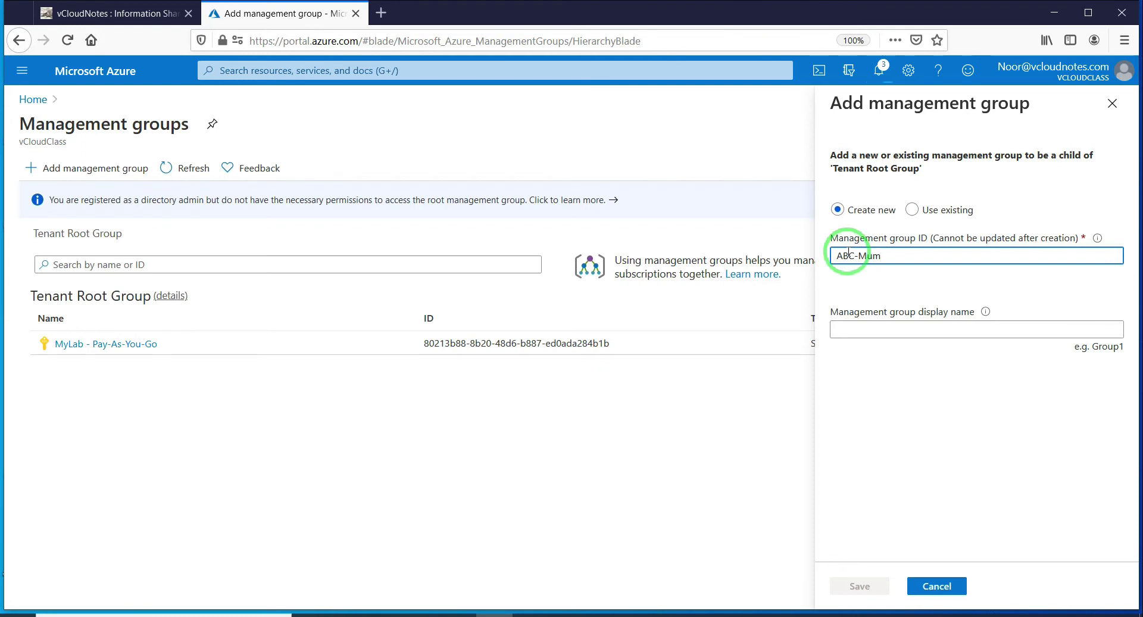
left_click(863, 329)
type("Mum")
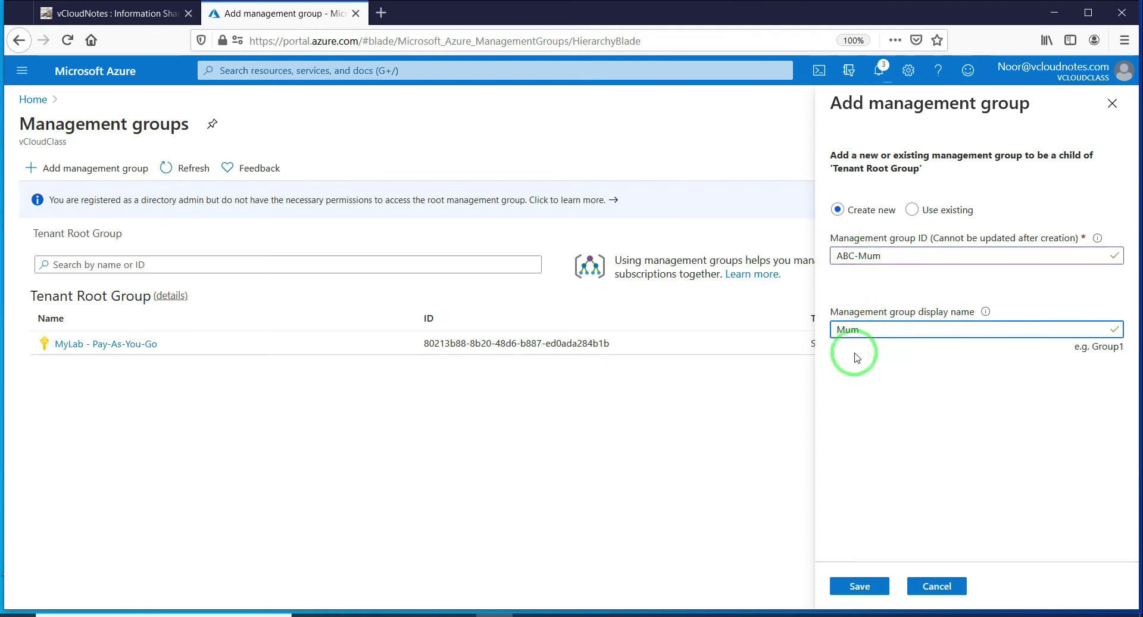
left_click_drag(863, 330, 743, 316)
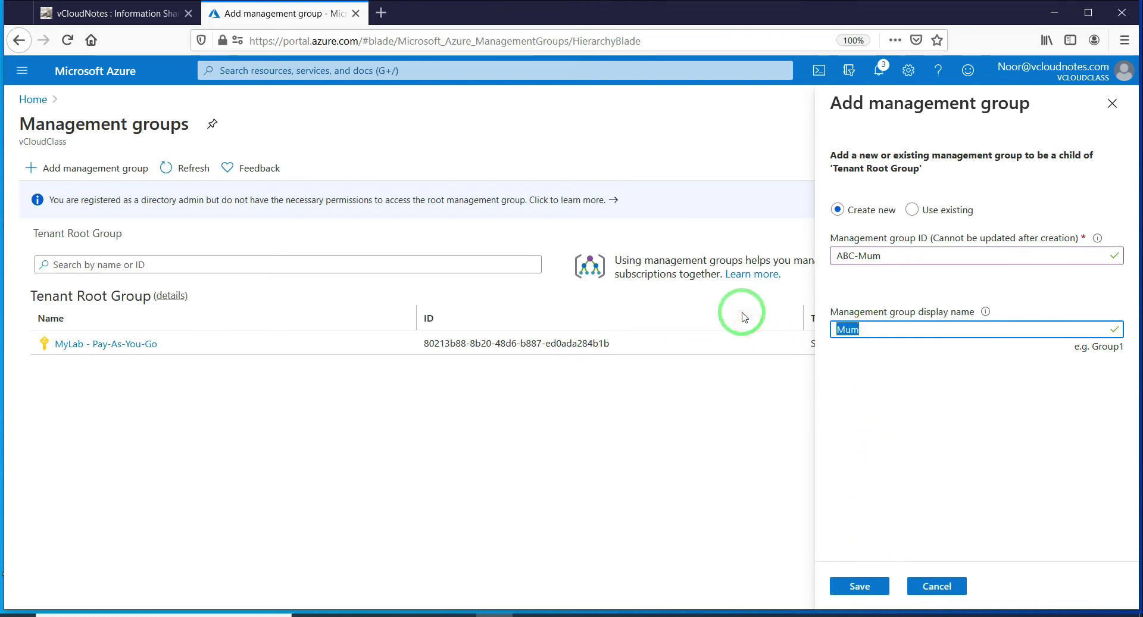
type("ABC-Mum")
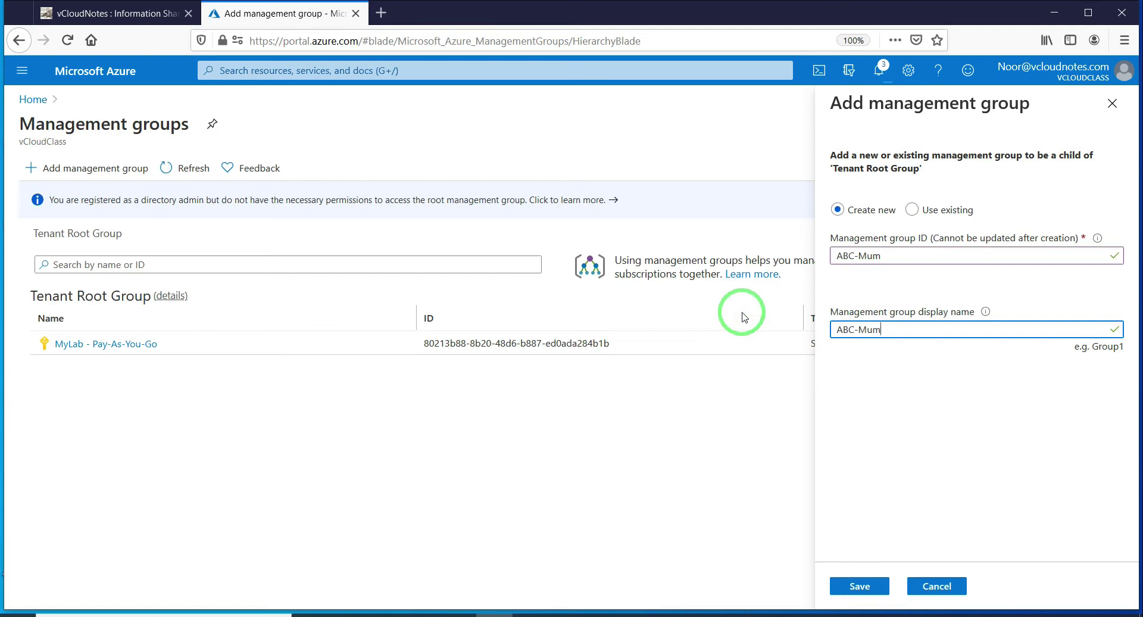
left_click(875, 588)
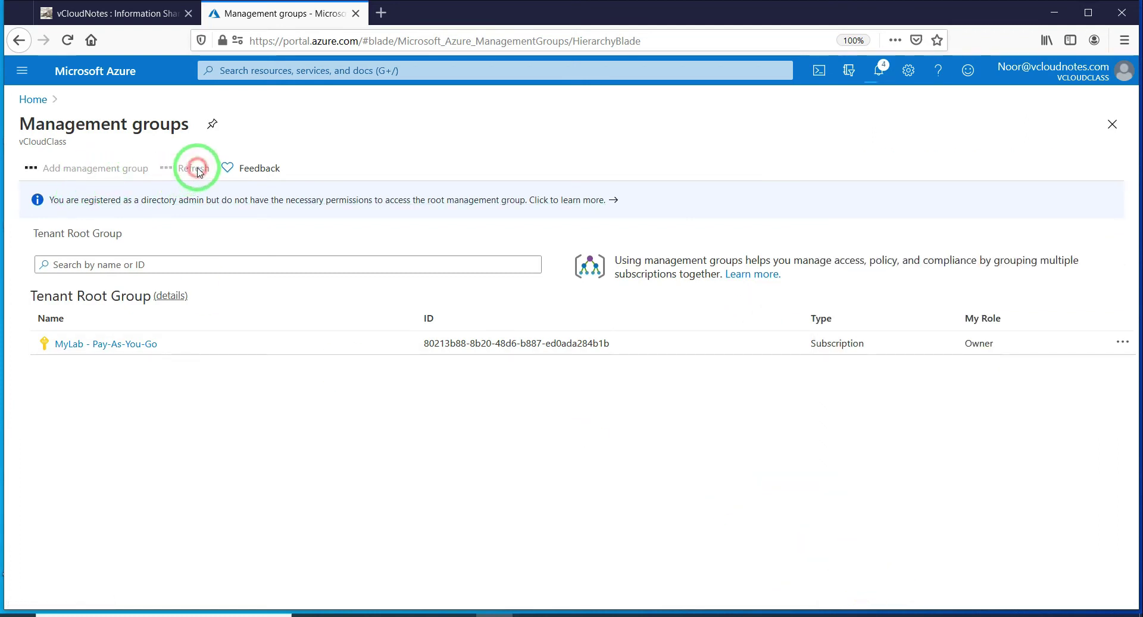
left_click(174, 173)
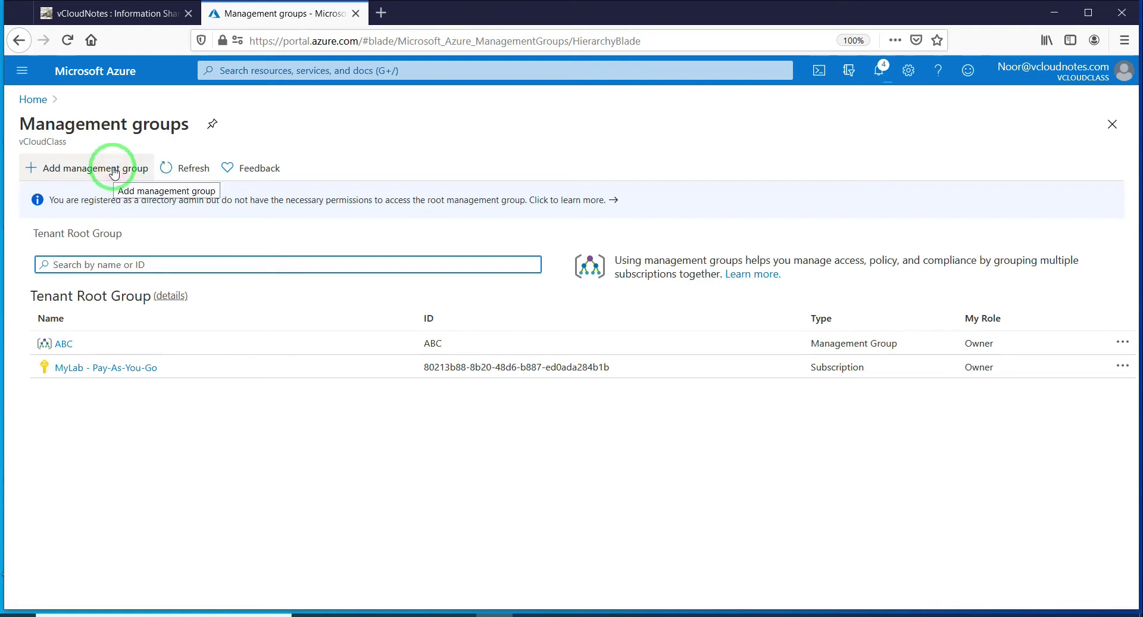
Add a management group under Tenant Root Group with ID and display name ABC-Del, and refresh the list.
left_click(89, 167)
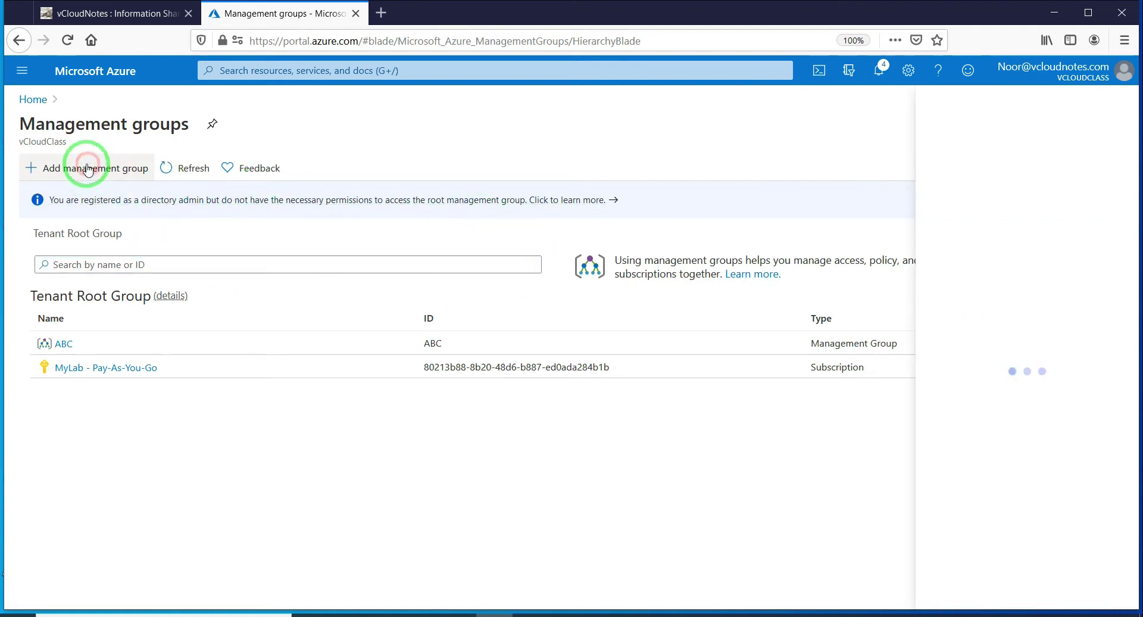
left_click(871, 251)
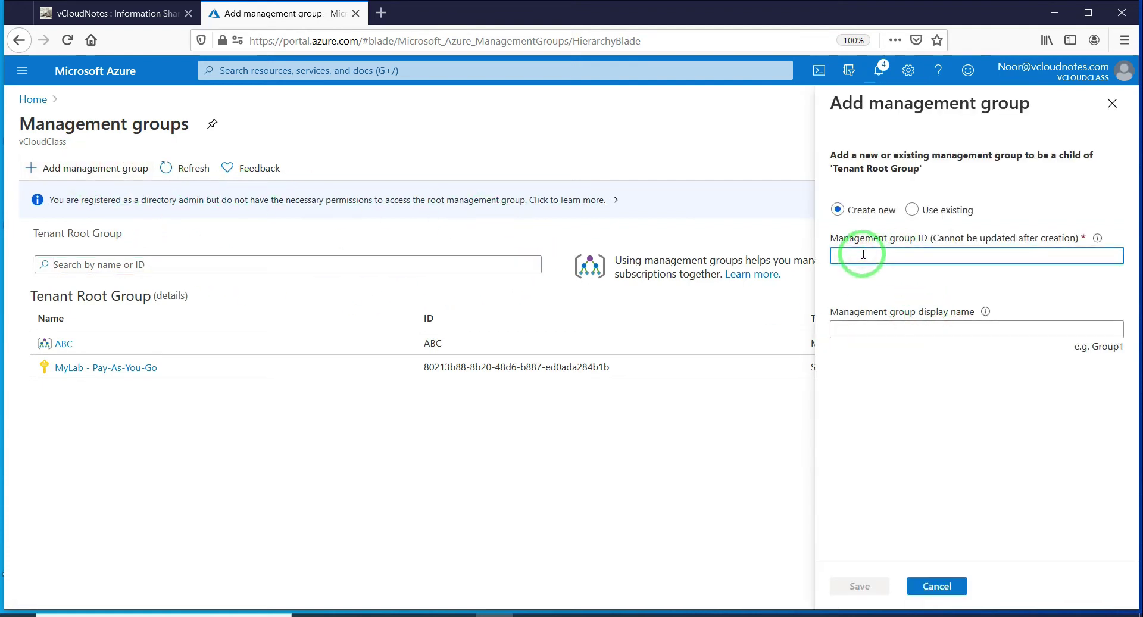
type("ABC-")
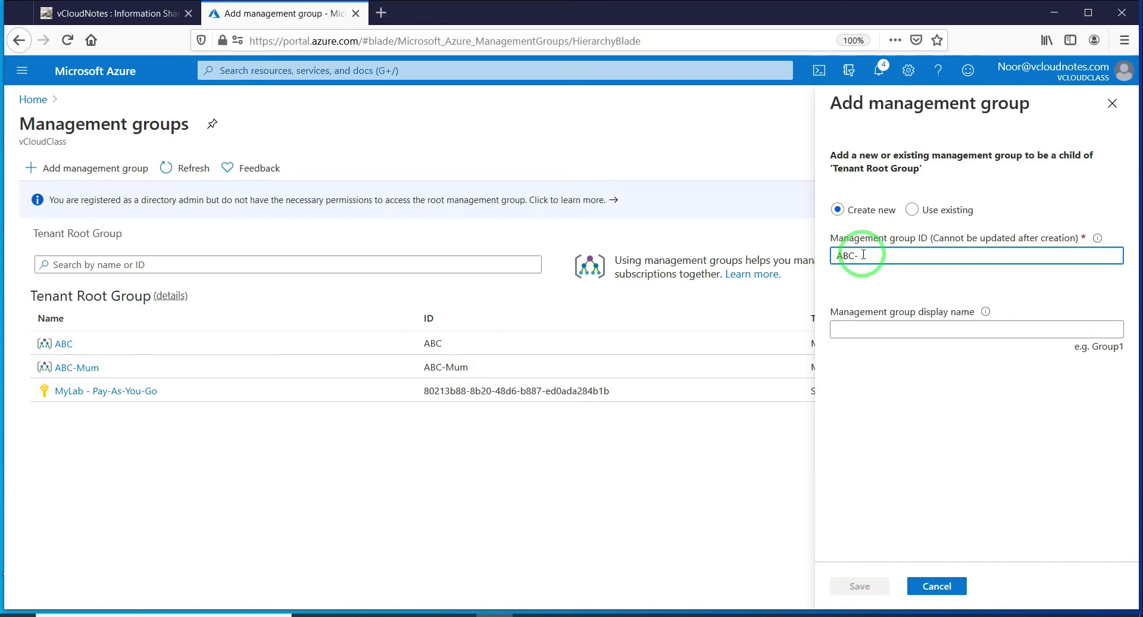
type("Del")
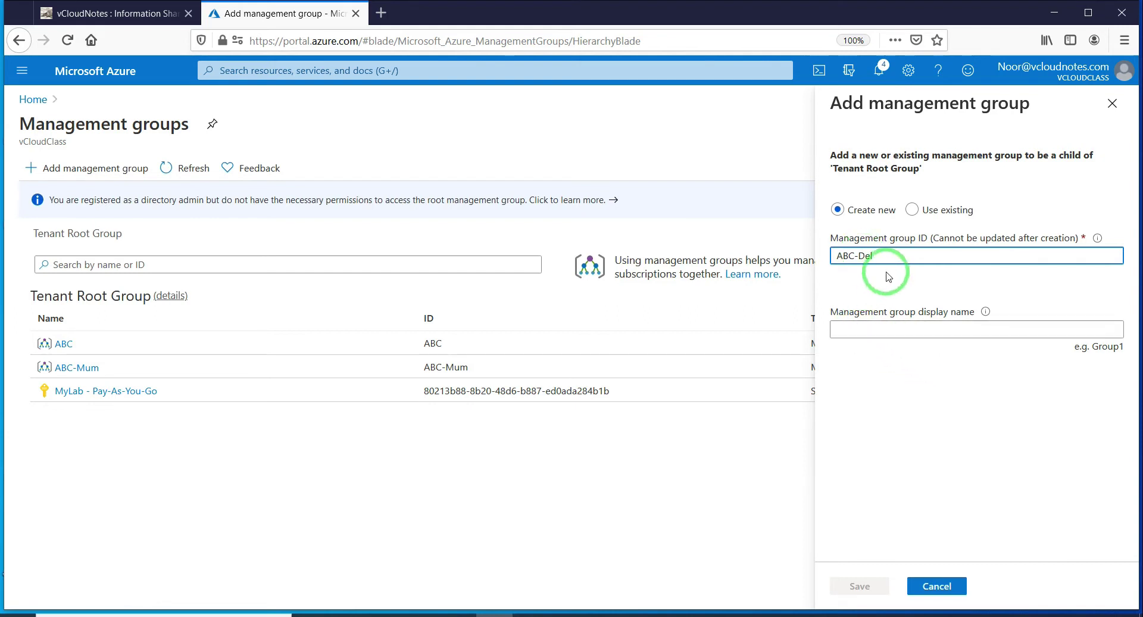
left_click_drag(874, 255, 830, 250)
key("ctrl+c")
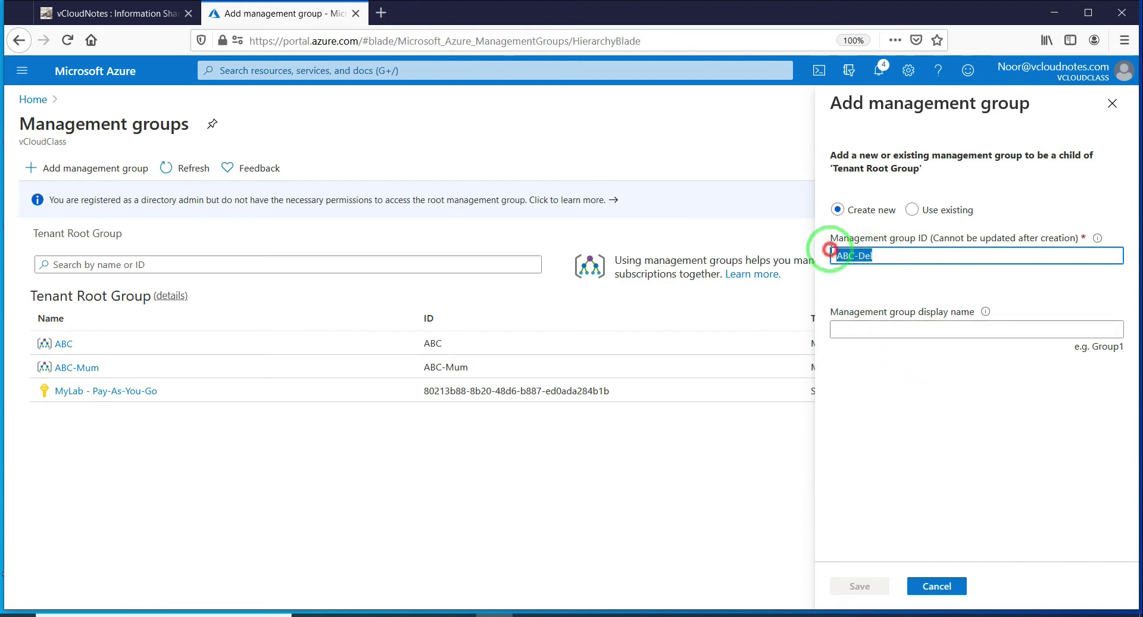
left_click(862, 330)
key("ctrl+v")
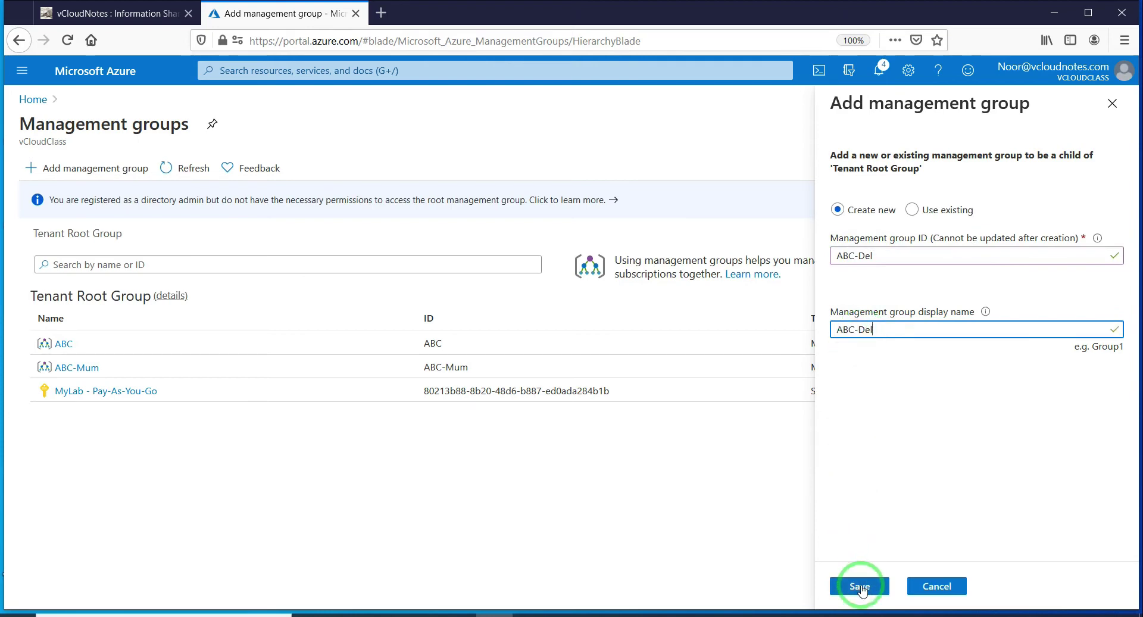
left_click(860, 586)
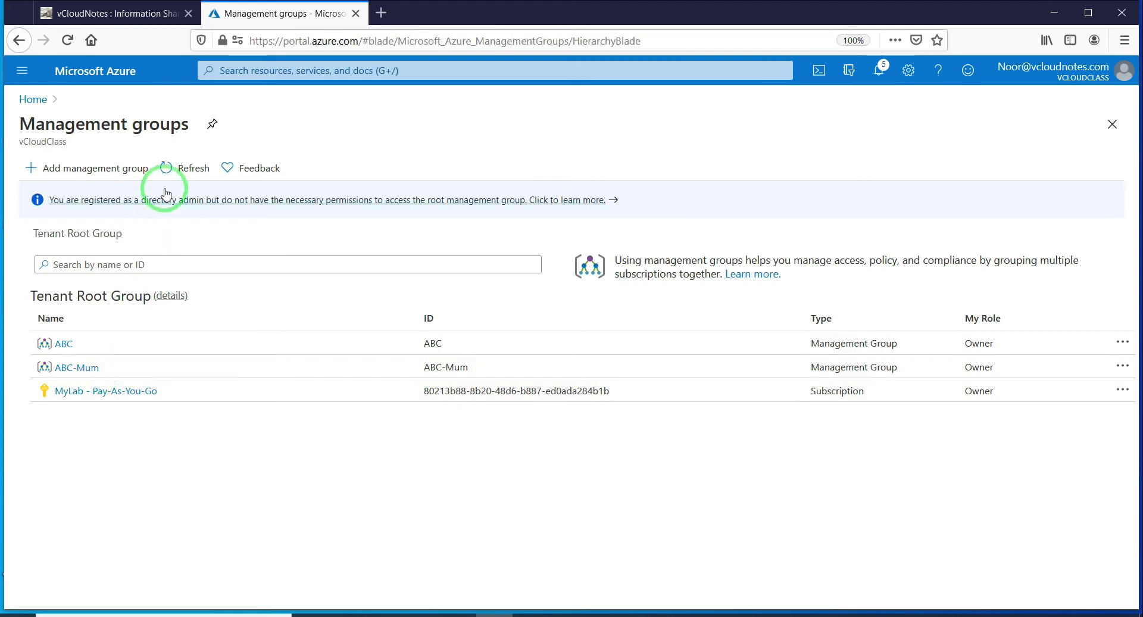
left_click(189, 167)
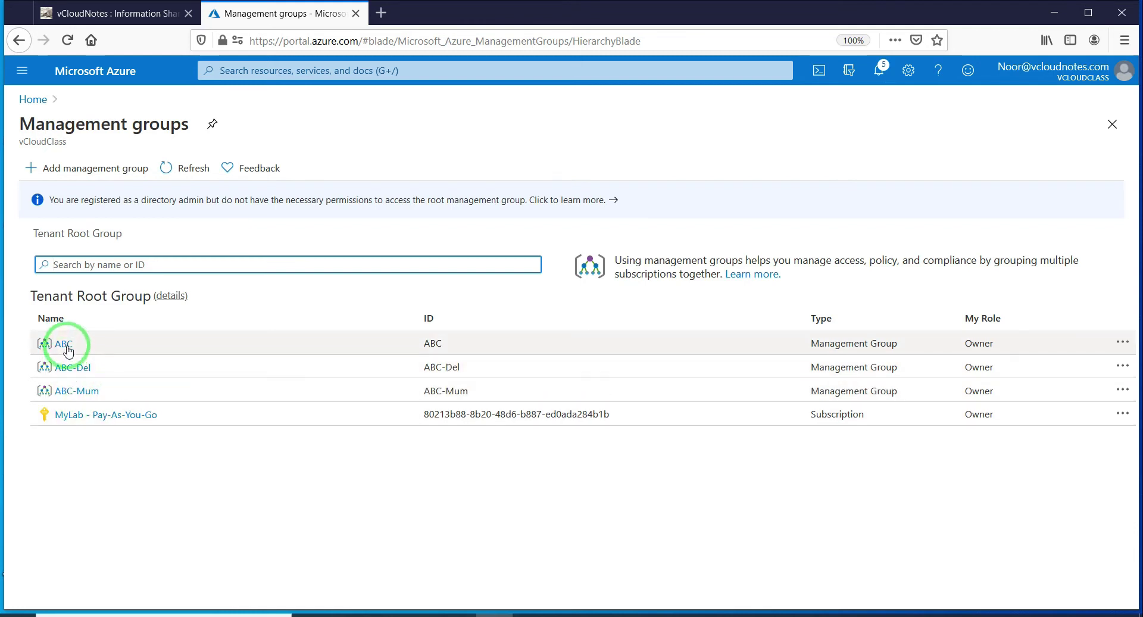
Move the ABC-Del management group under the new parent management group ABC.
left_click(1122, 367)
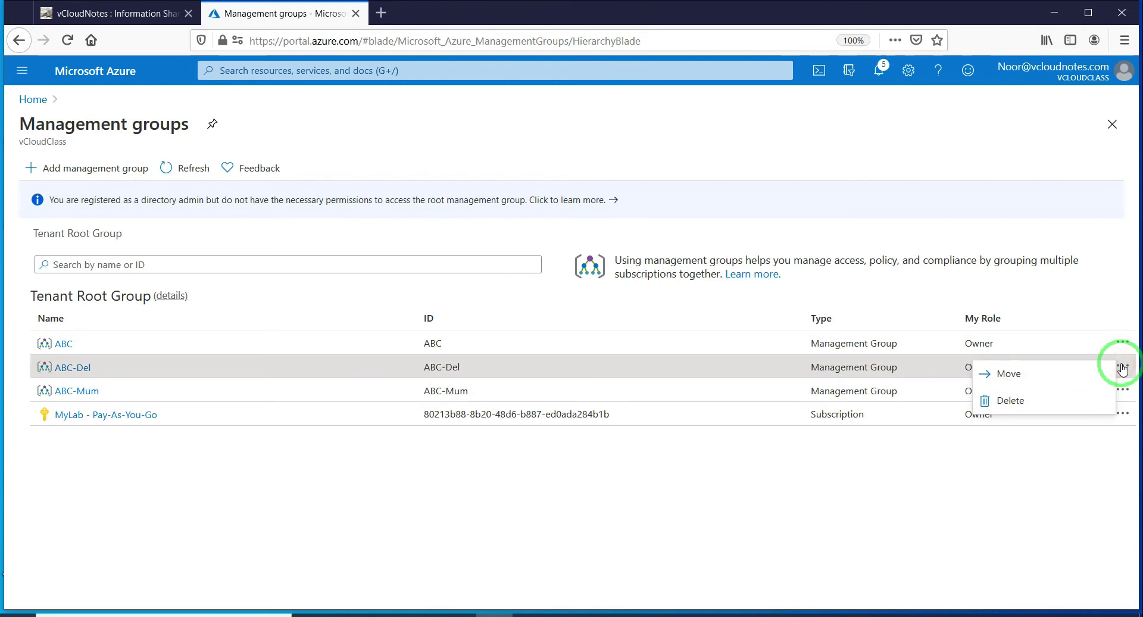
left_click(1002, 376)
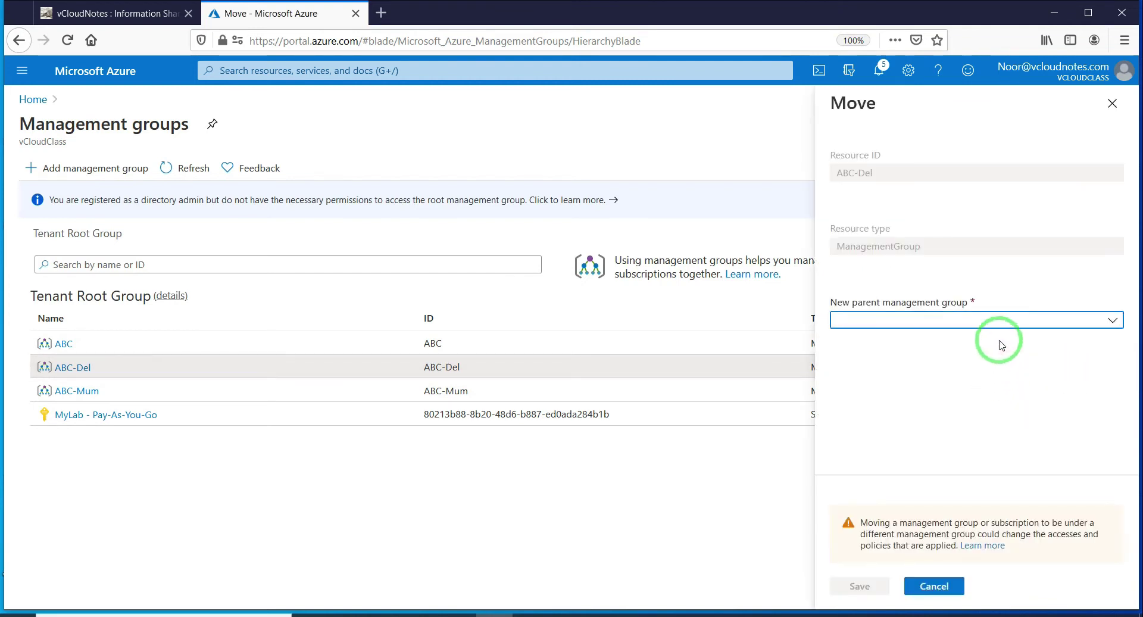
left_click(1004, 321)
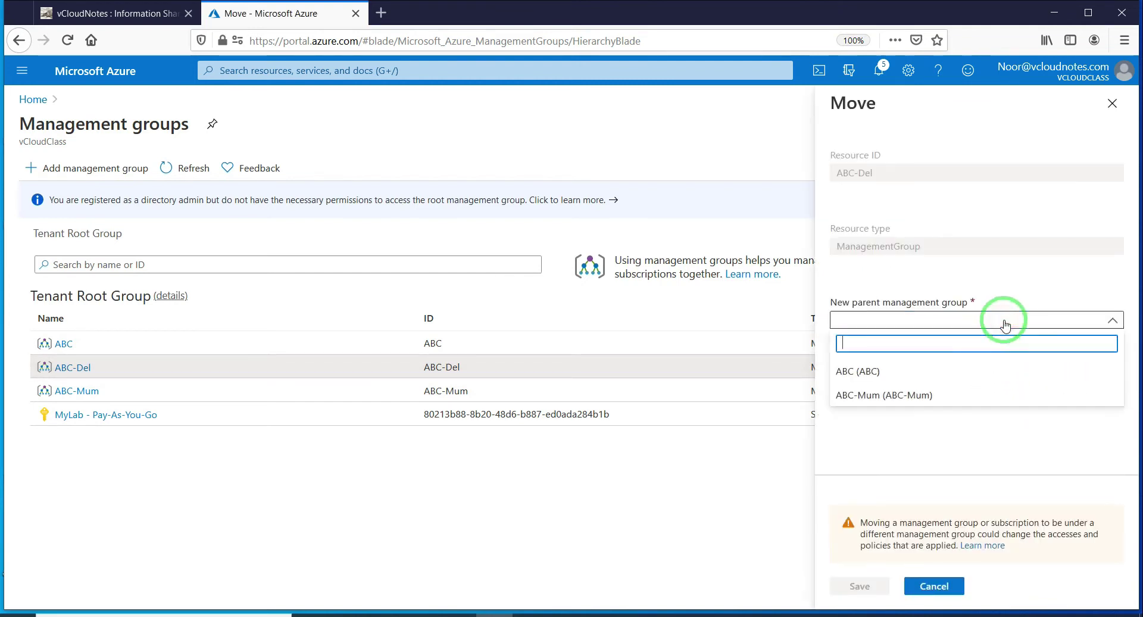
left_click(869, 372)
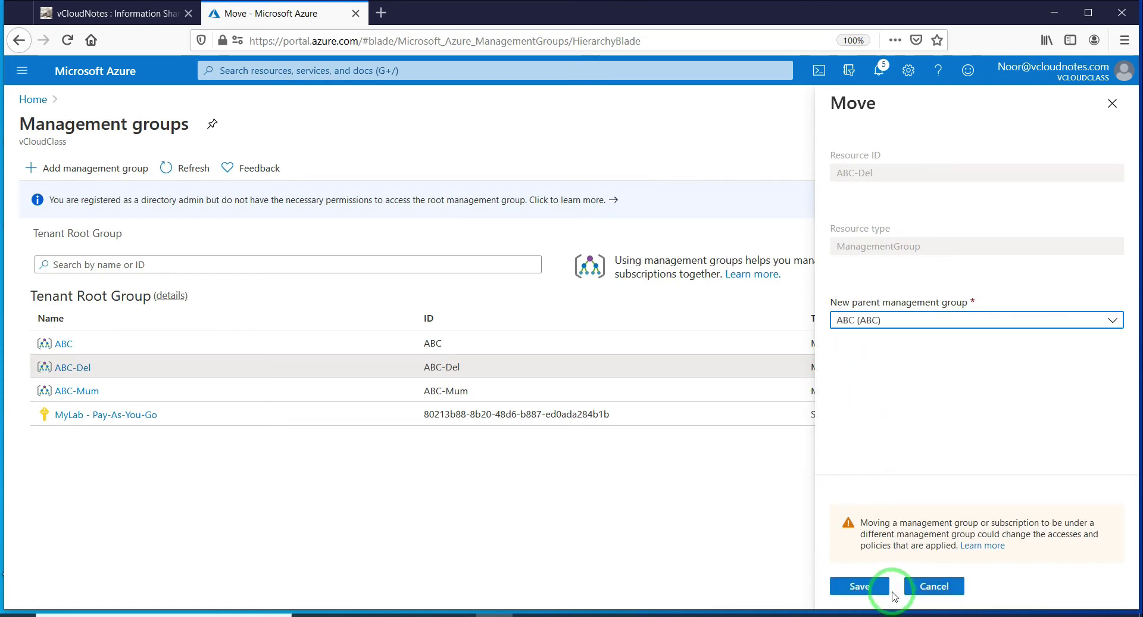
left_click(860, 585)
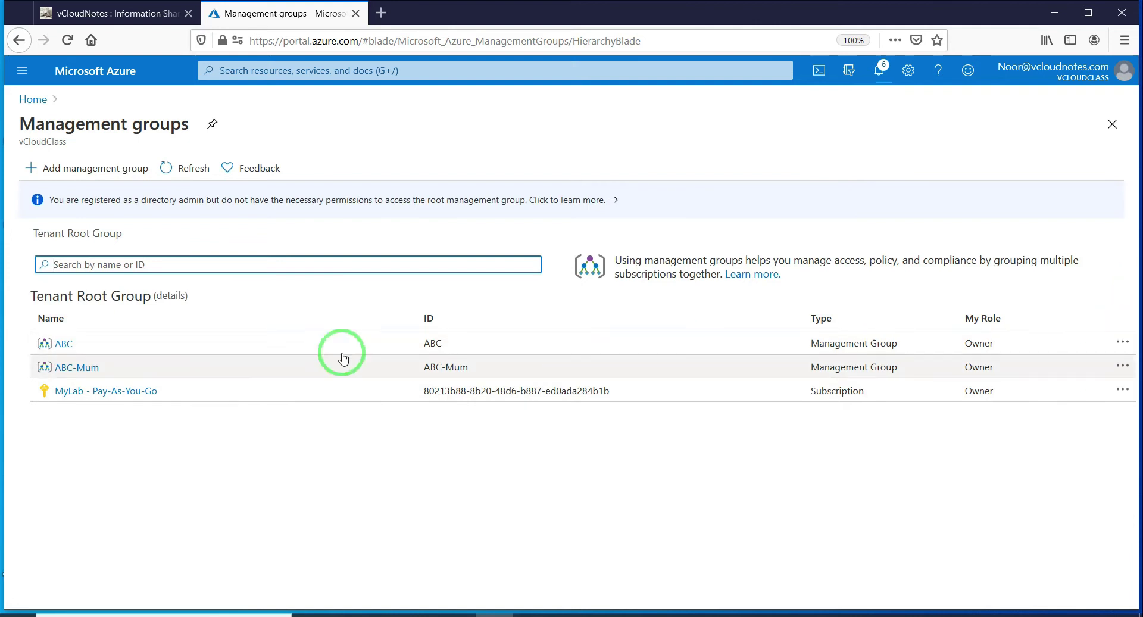
left_click(1123, 366)
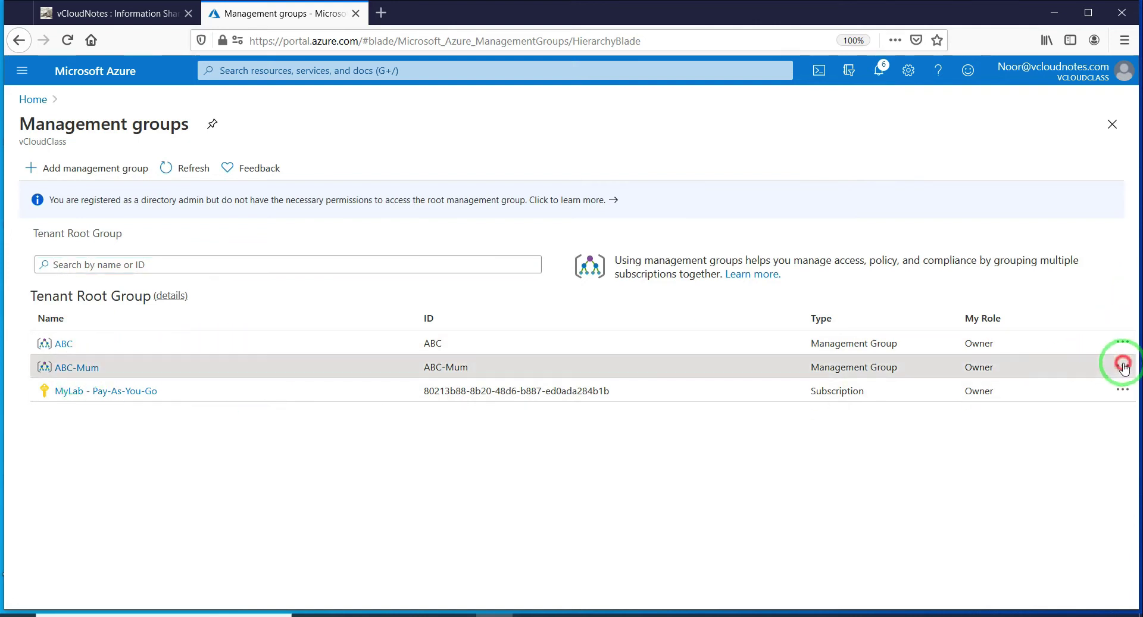
left_click(705, 483)
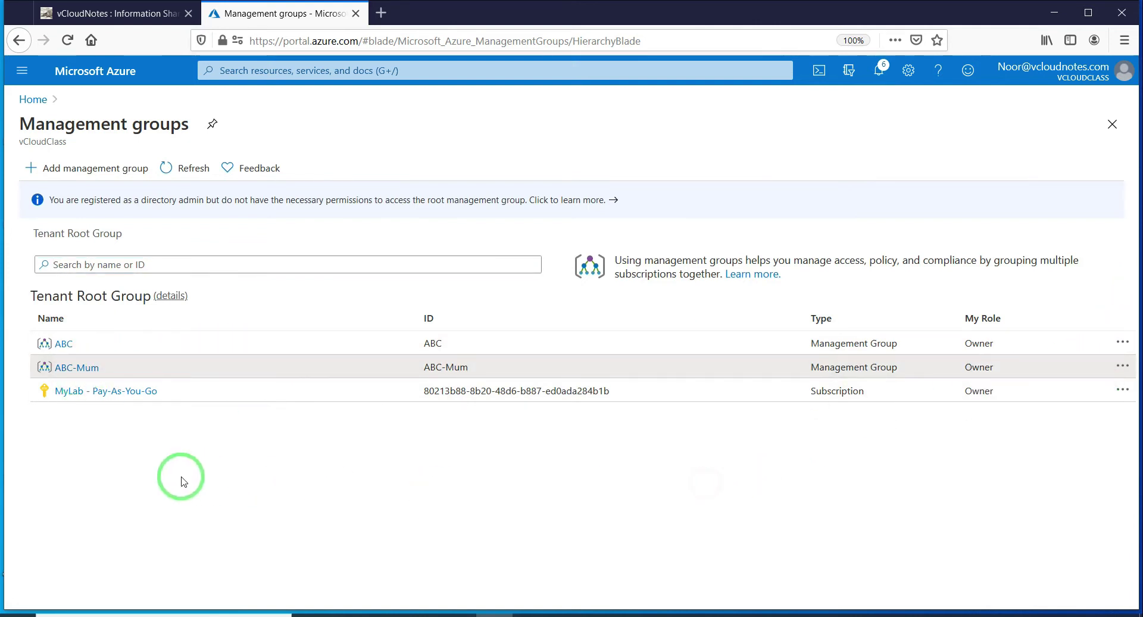
Move the ABC-Mum management group under the new parent management group ABC, and refresh the management group list.
left_click(80, 369)
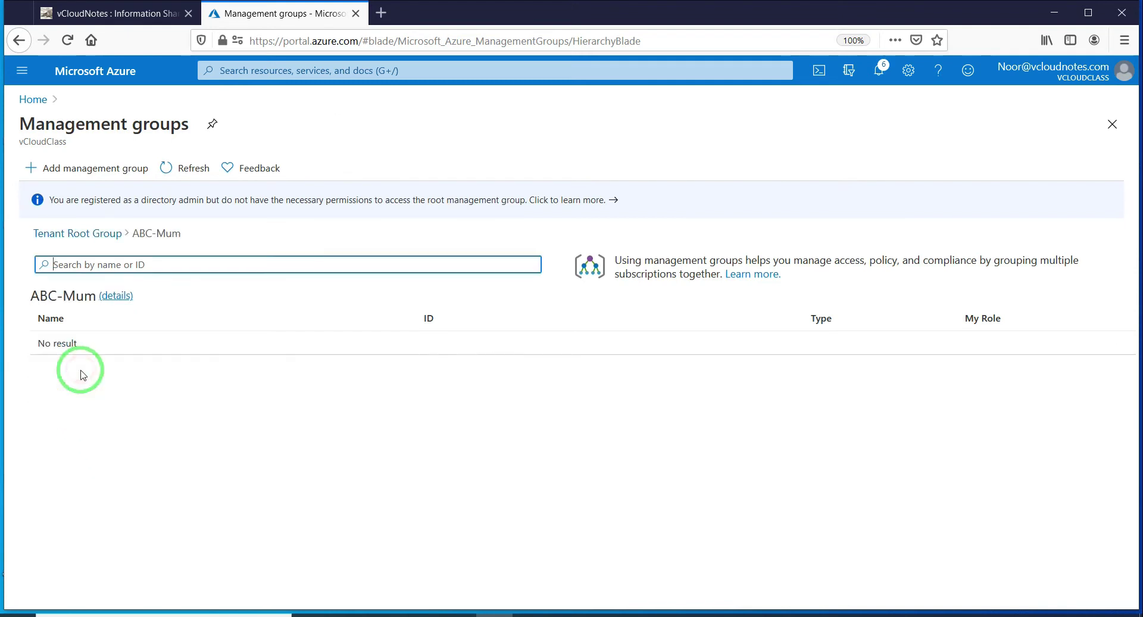
left_click(119, 297)
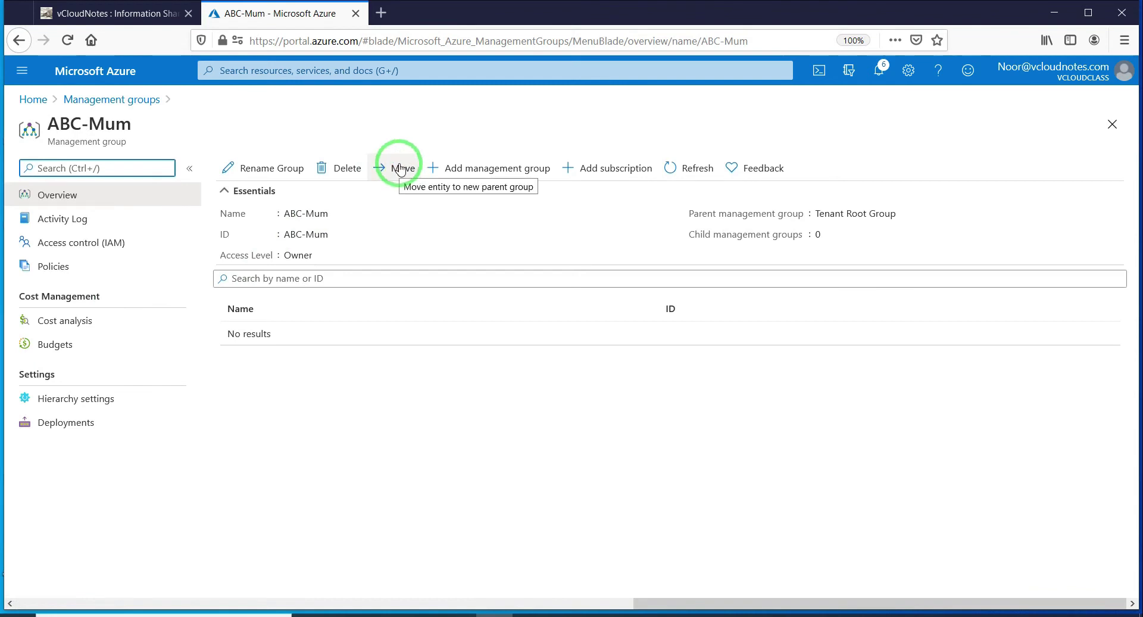
left_click(399, 169)
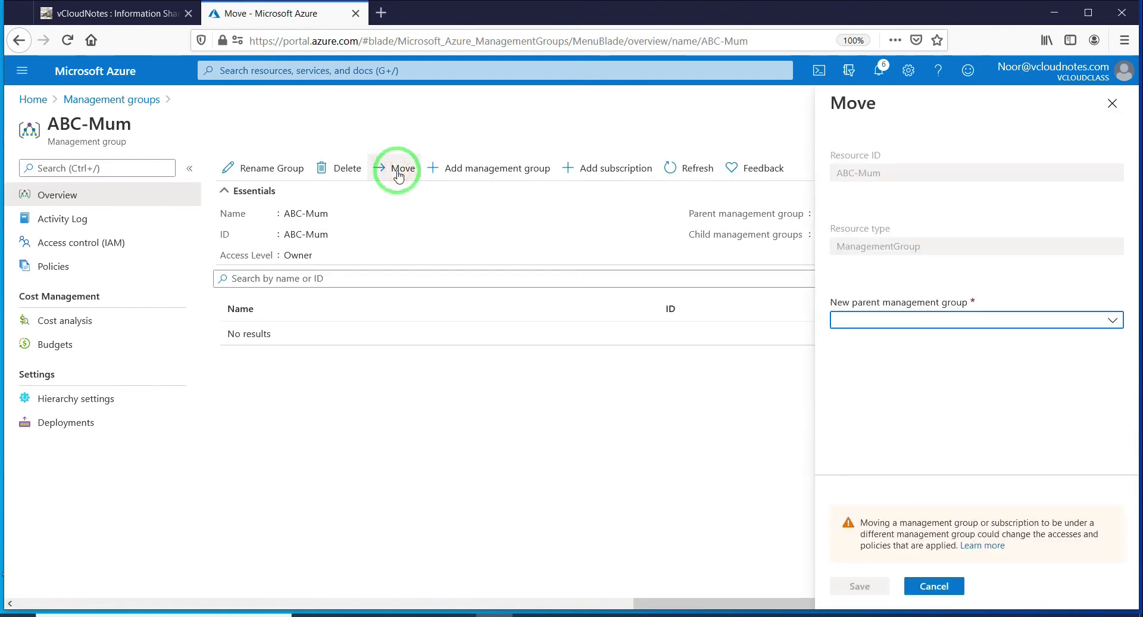
left_click(933, 322)
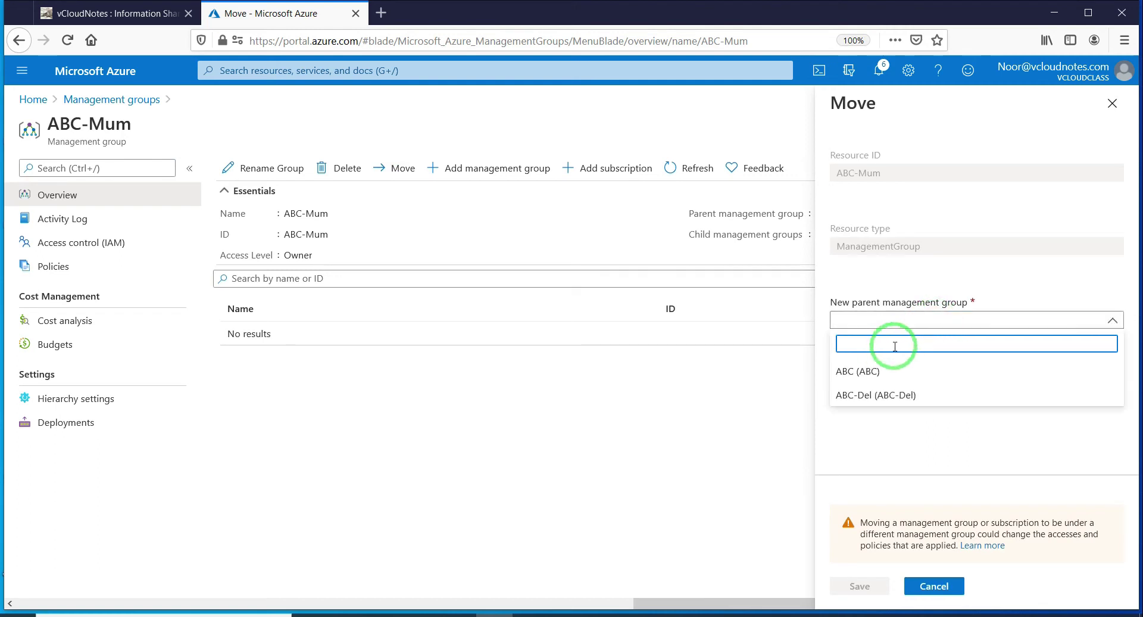
left_click(848, 374)
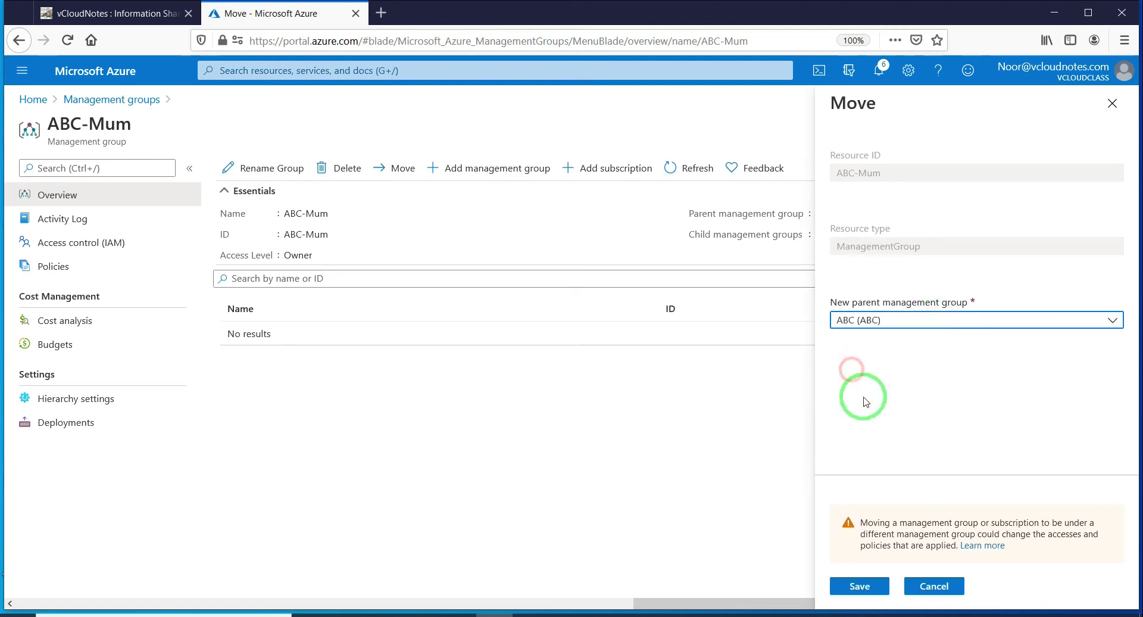
left_click(860, 586)
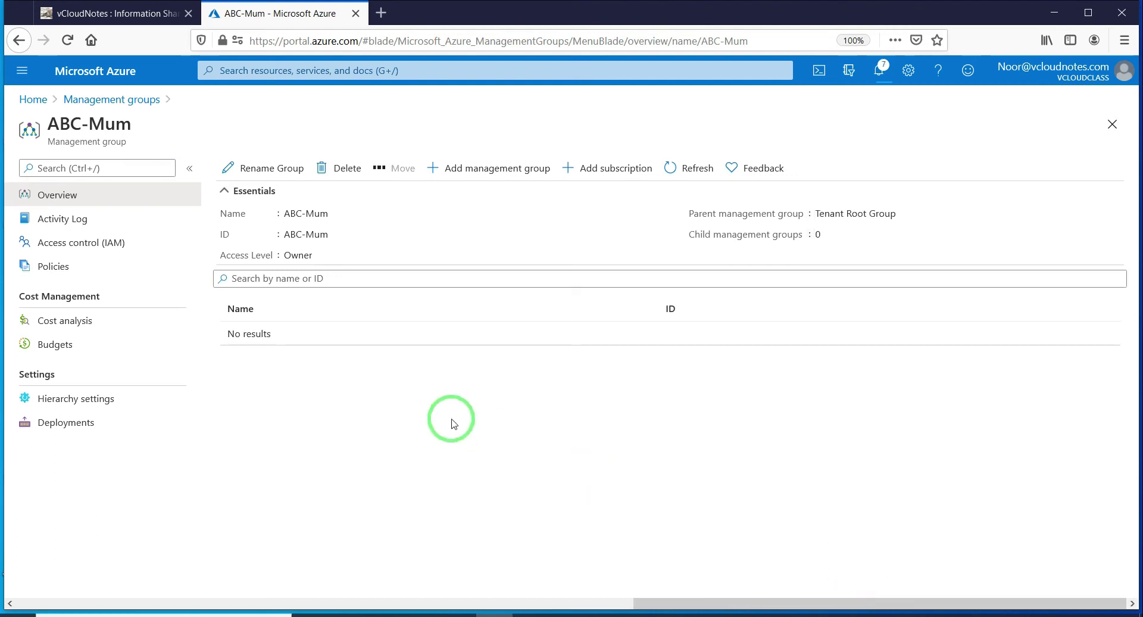
left_click(99, 103)
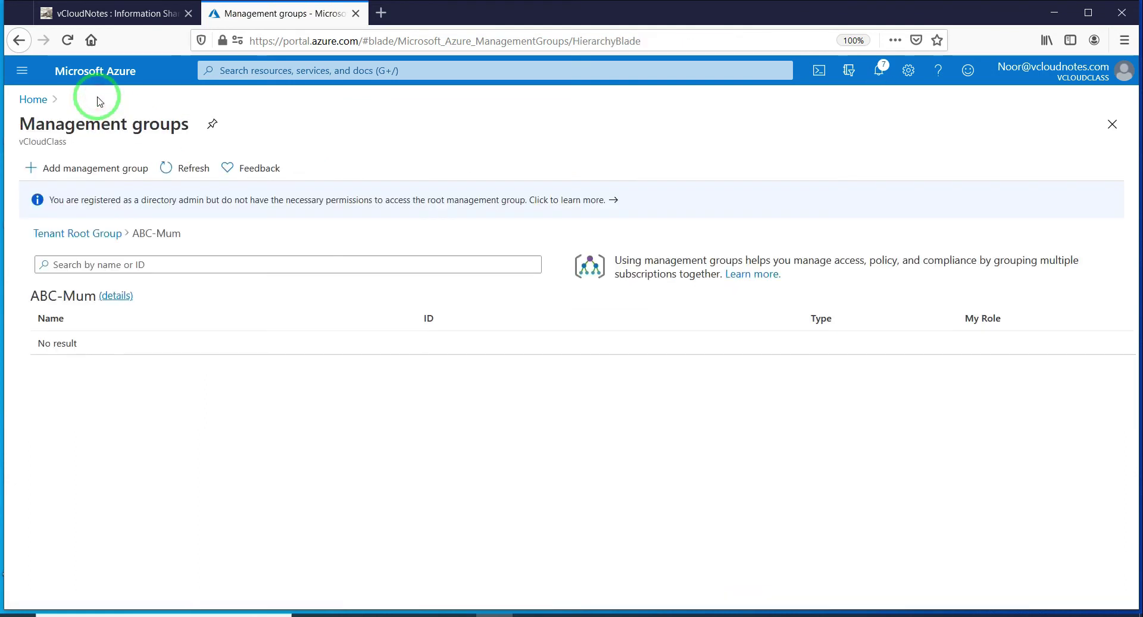
left_click(185, 169)
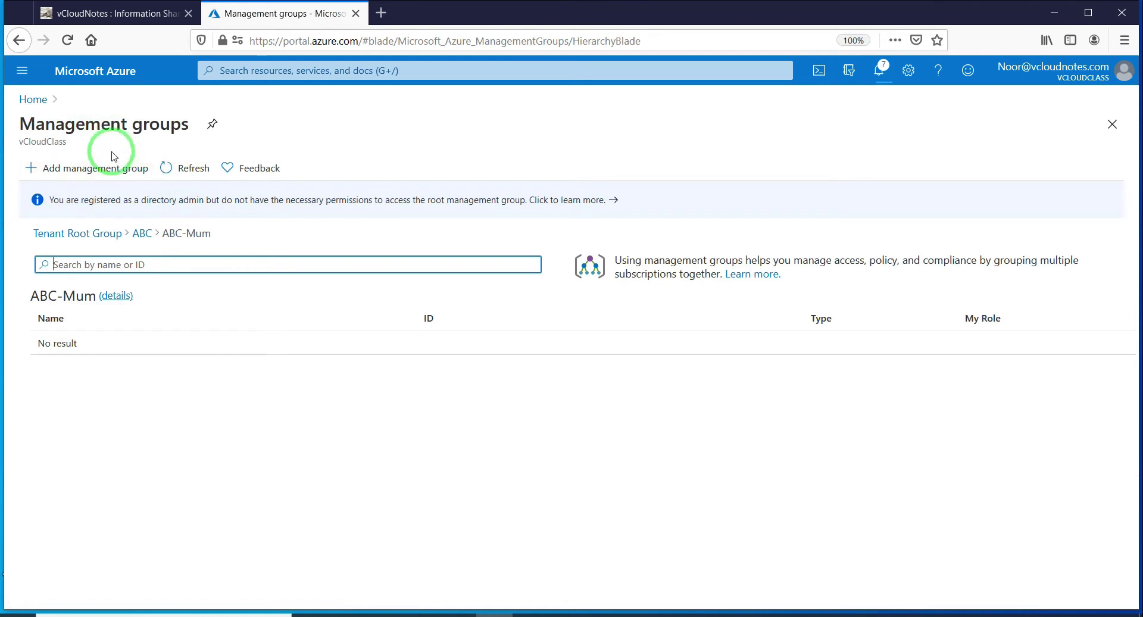
Review the top level of Tenant Root Group and the child management groups inside ABC.
left_click(82, 232)
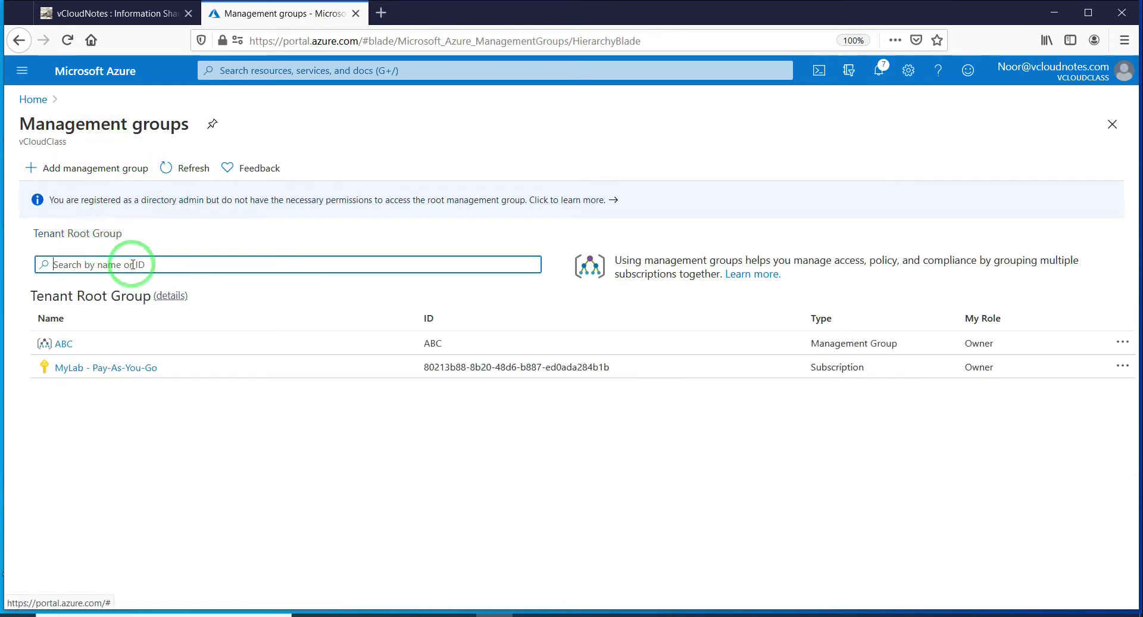
left_click(195, 427)
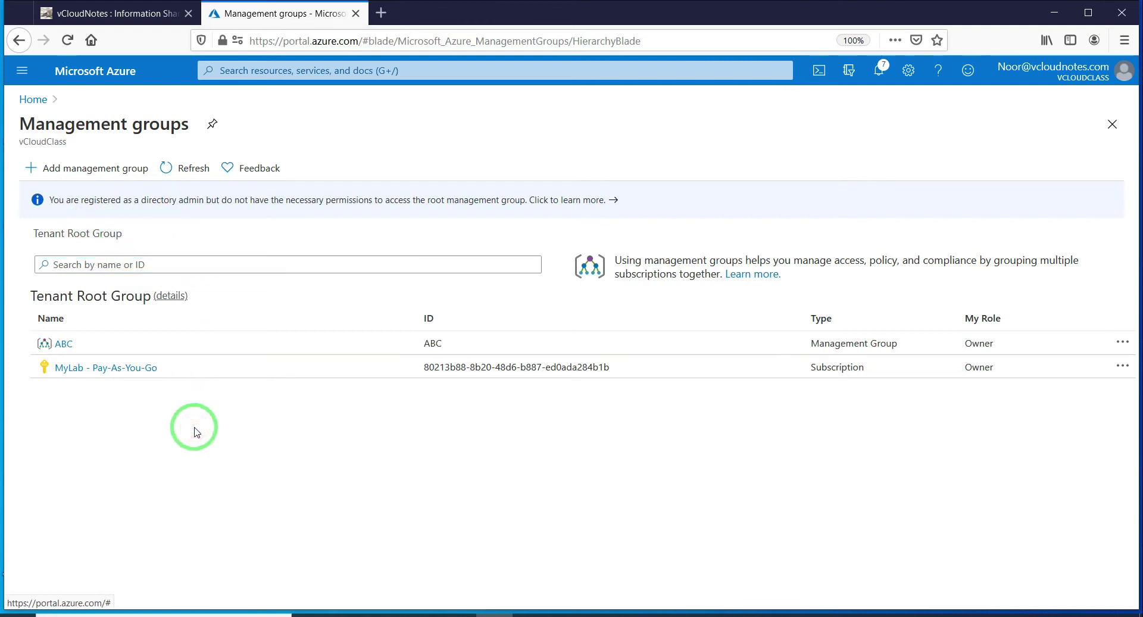
left_click(66, 344)
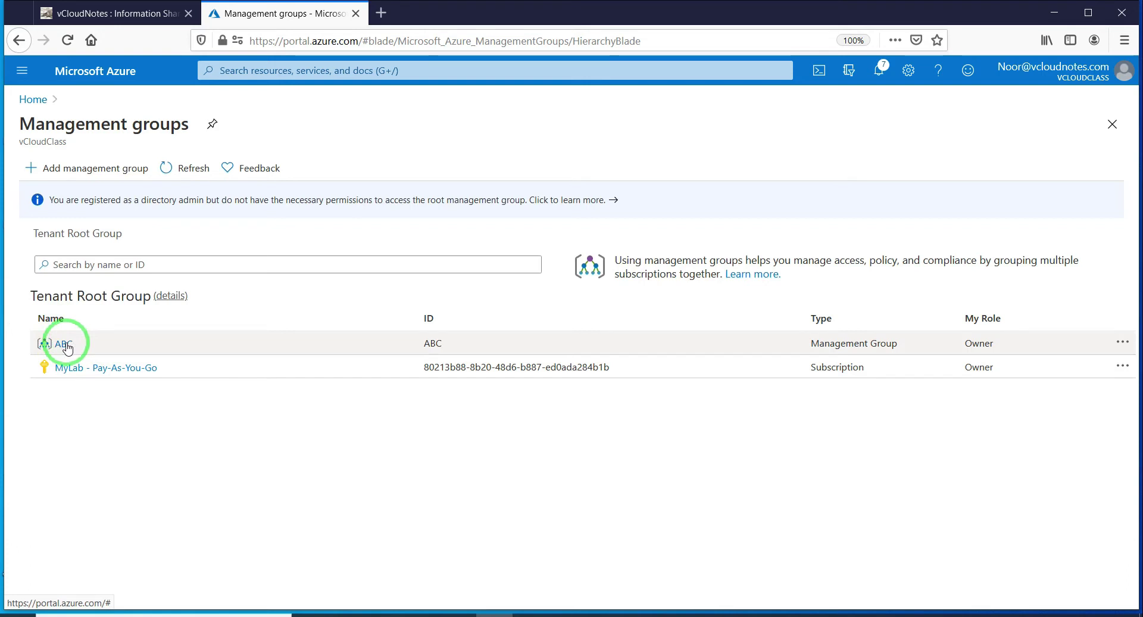
left_click(67, 348)
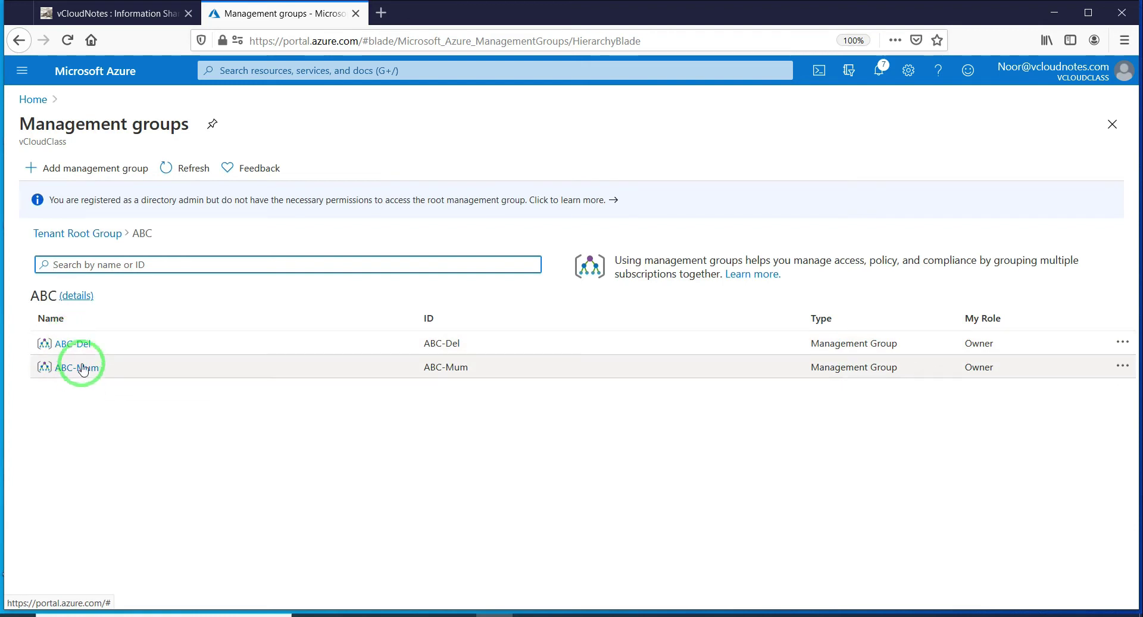
Move the MyLab - Pay-As-You-Go subscription from Tenant Root Group to the ABC-Mum management group, check the notifications, and refresh the list.
left_click(101, 234)
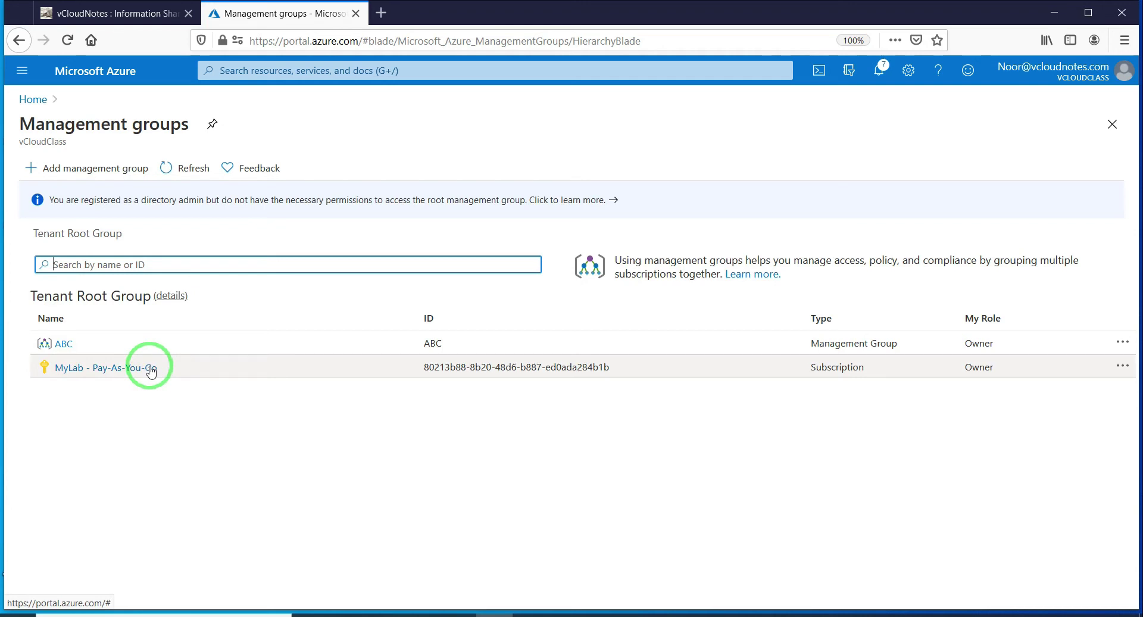
left_click(1122, 370)
left_click(995, 375)
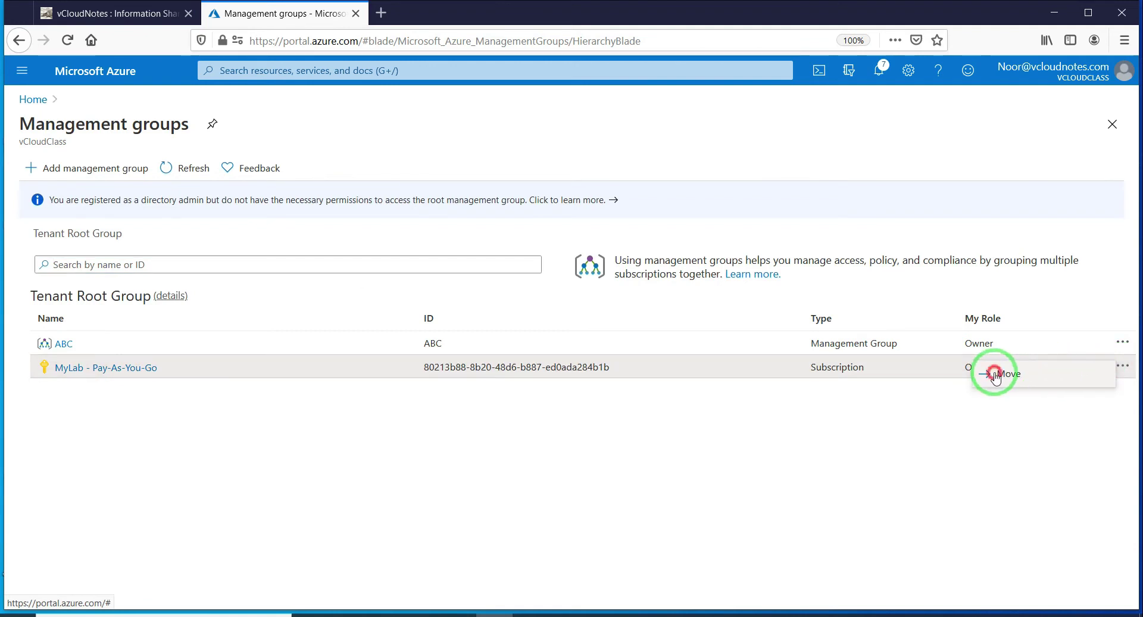
left_click(1003, 320)
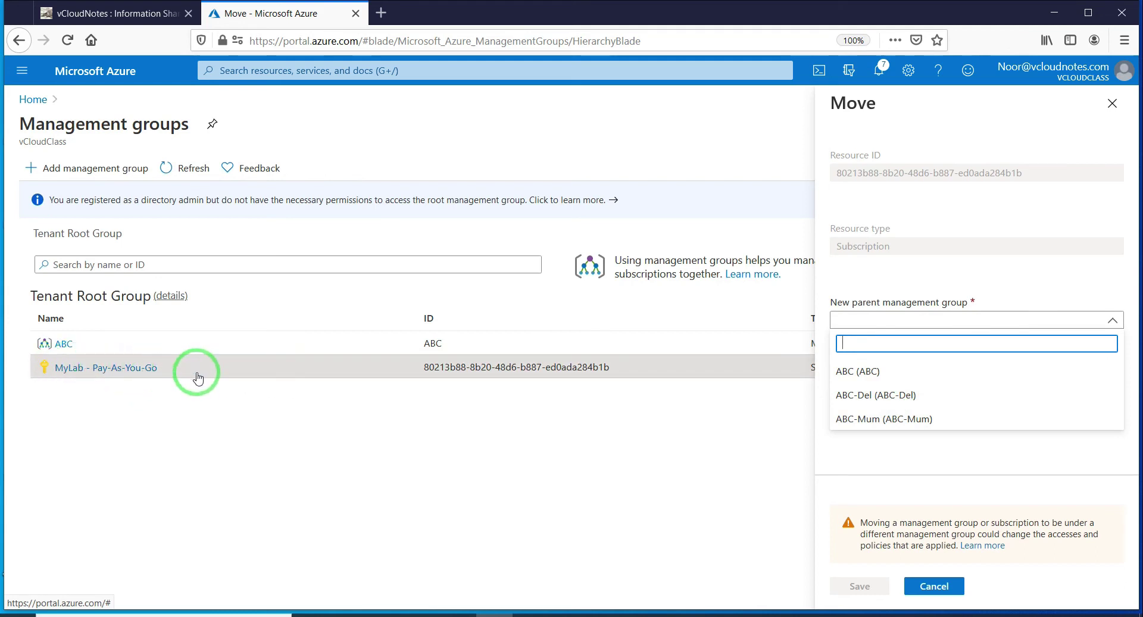
left_click(886, 420)
left_click(860, 586)
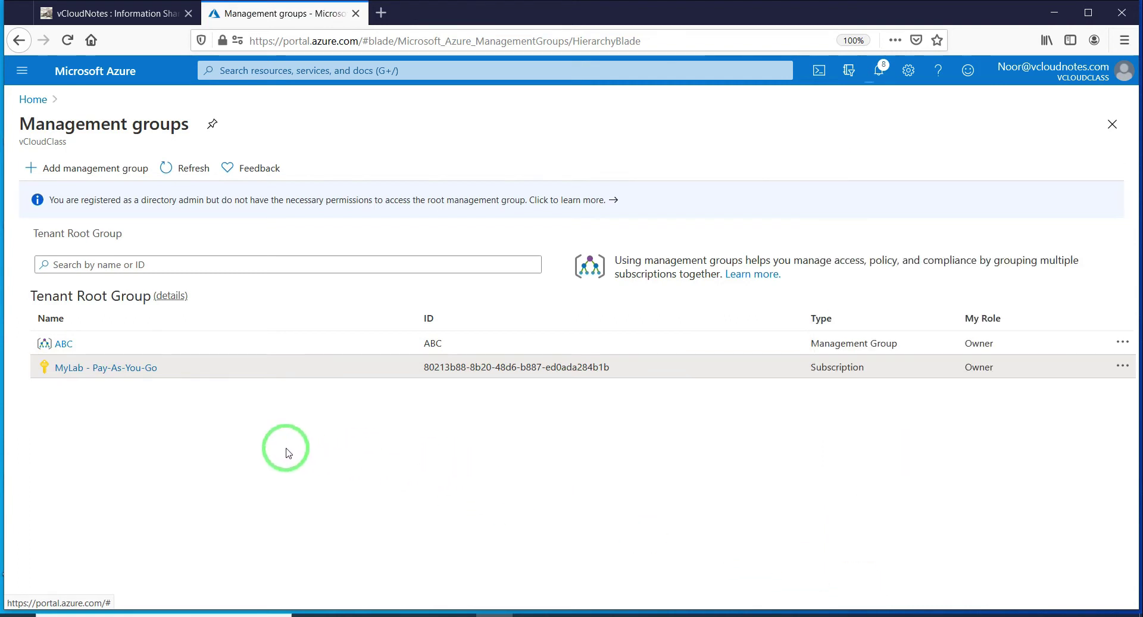
left_click(879, 75)
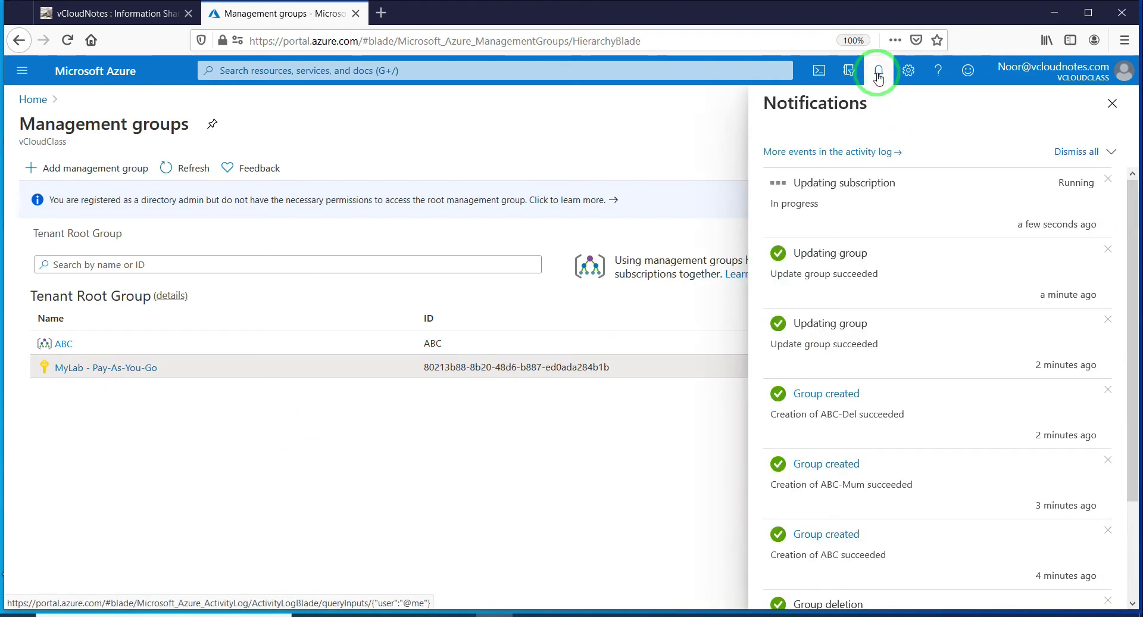
left_click(1111, 104)
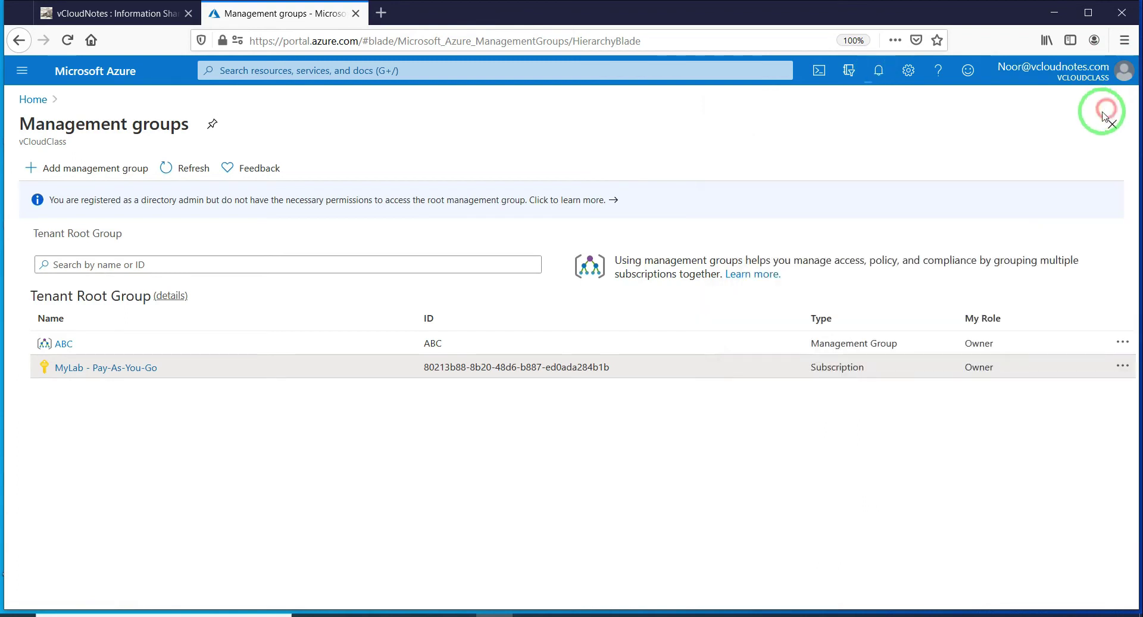
left_click(185, 169)
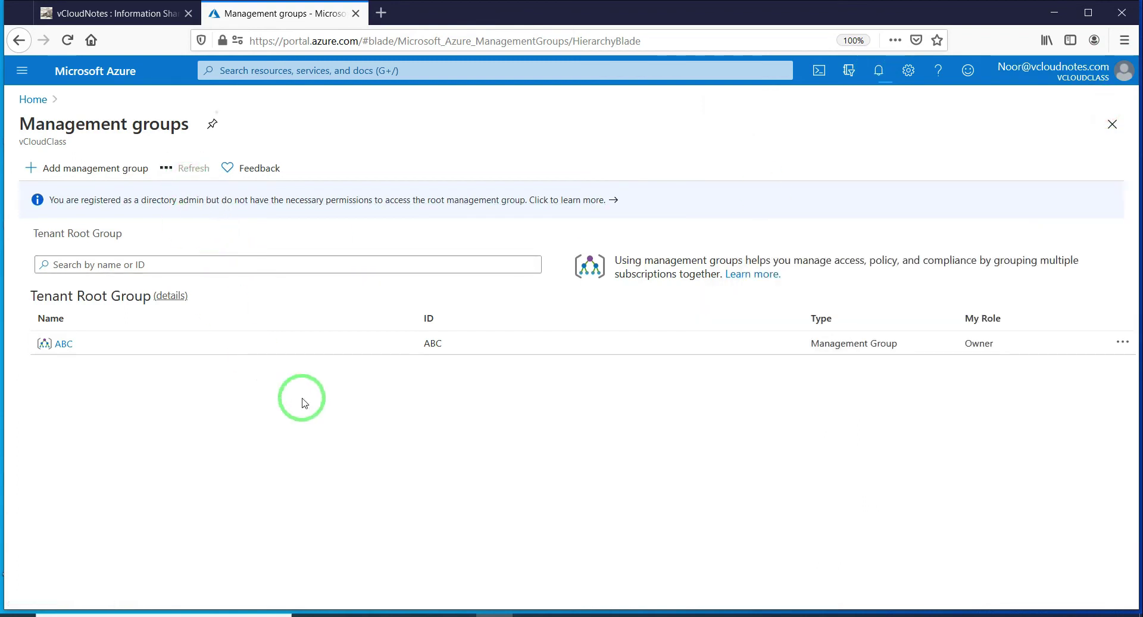
left_click(325, 429)
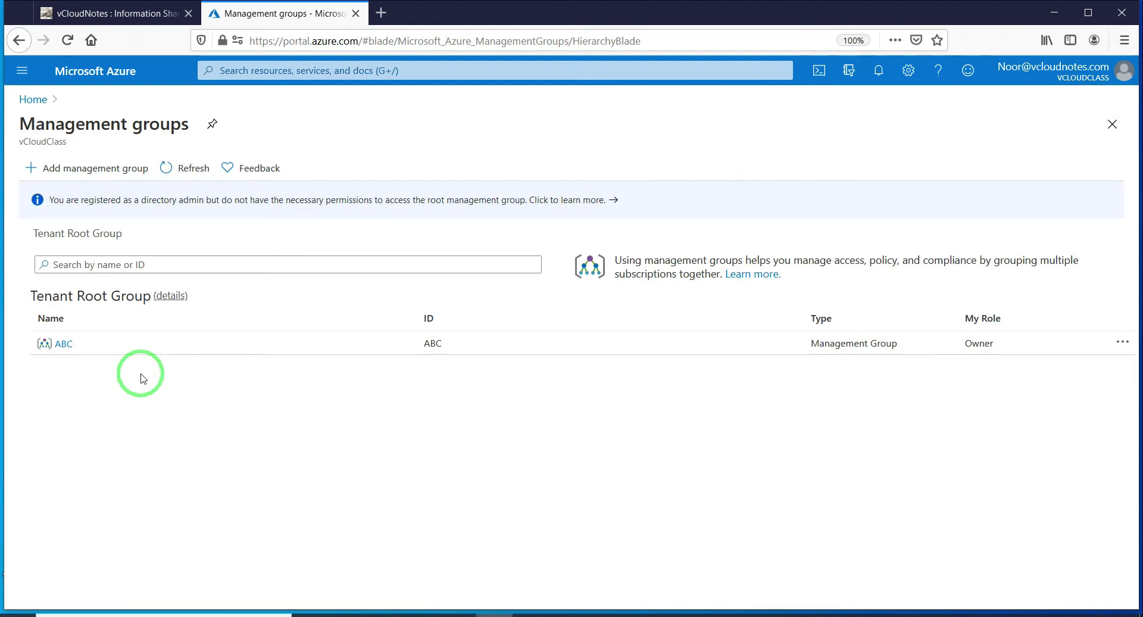
Open the details of the ABC management group and view its role assignments under access control.
left_click(66, 345)
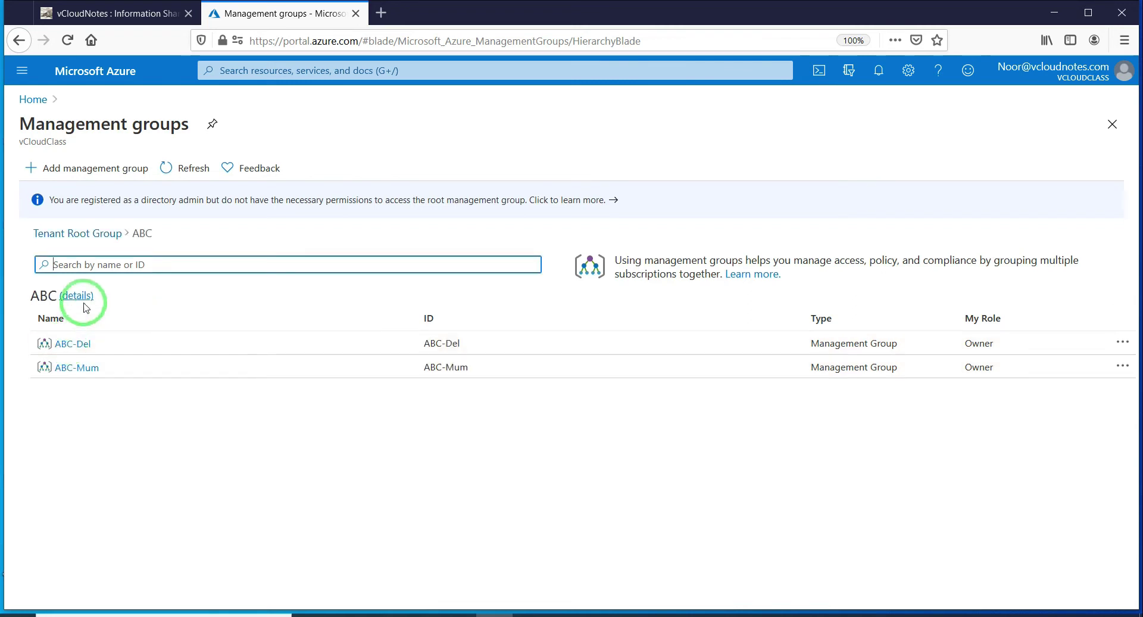
left_click(77, 233)
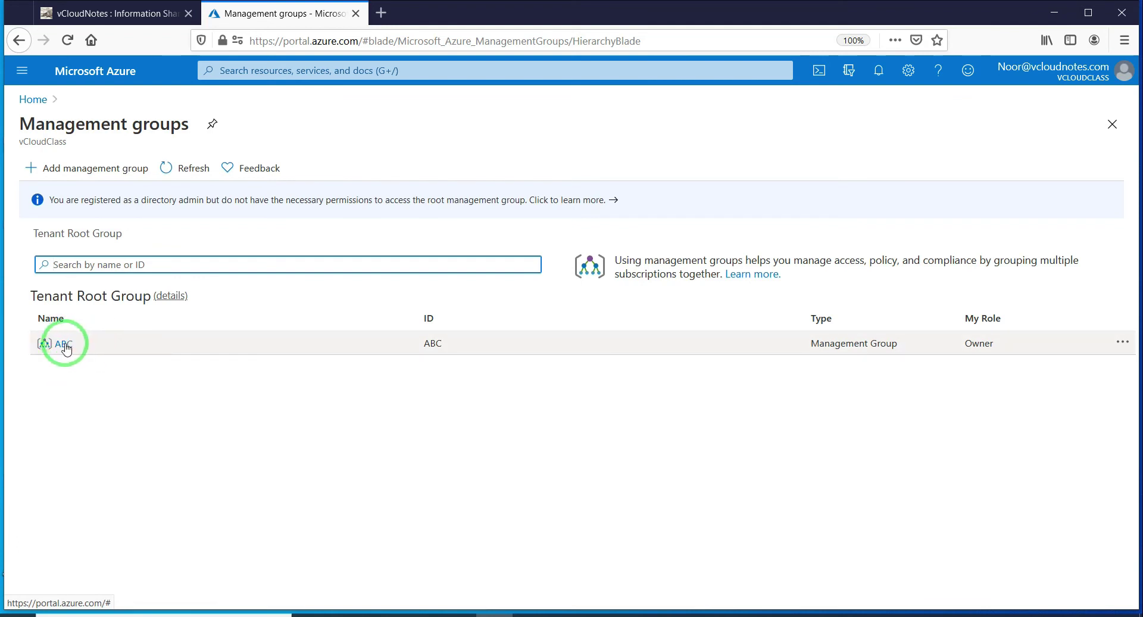
left_click(64, 344)
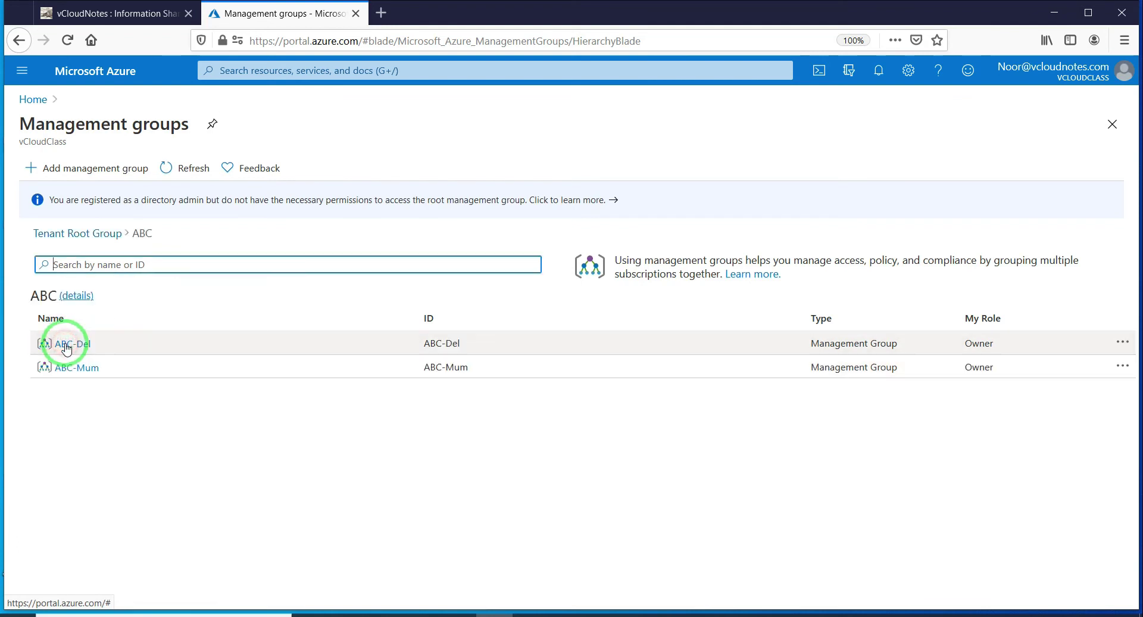
left_click(76, 297)
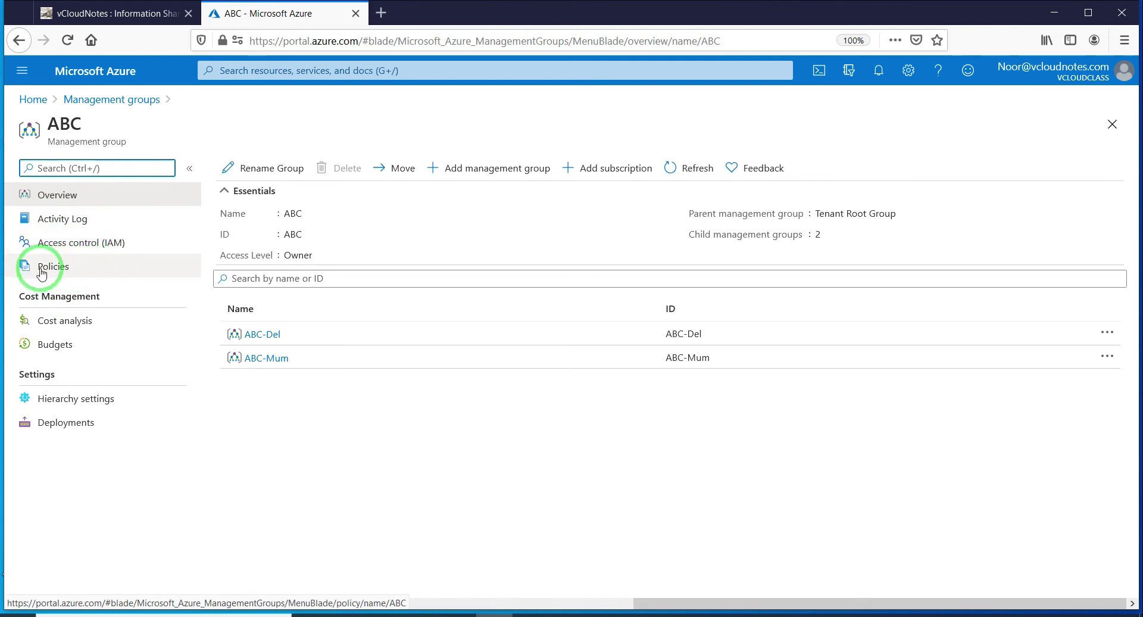
left_click(81, 245)
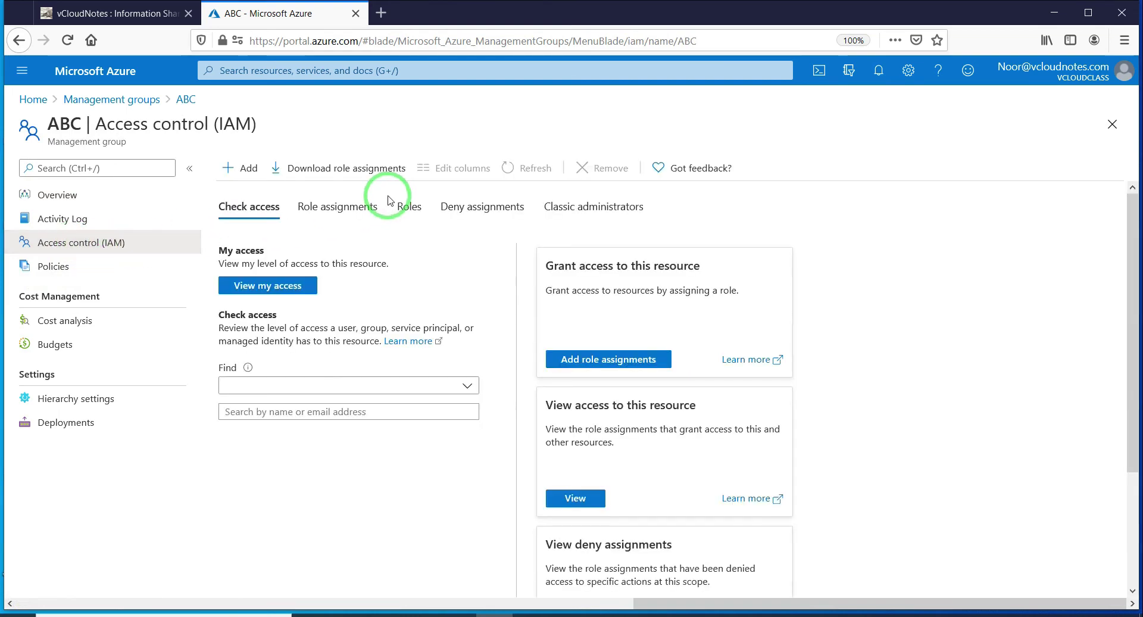
left_click(342, 213)
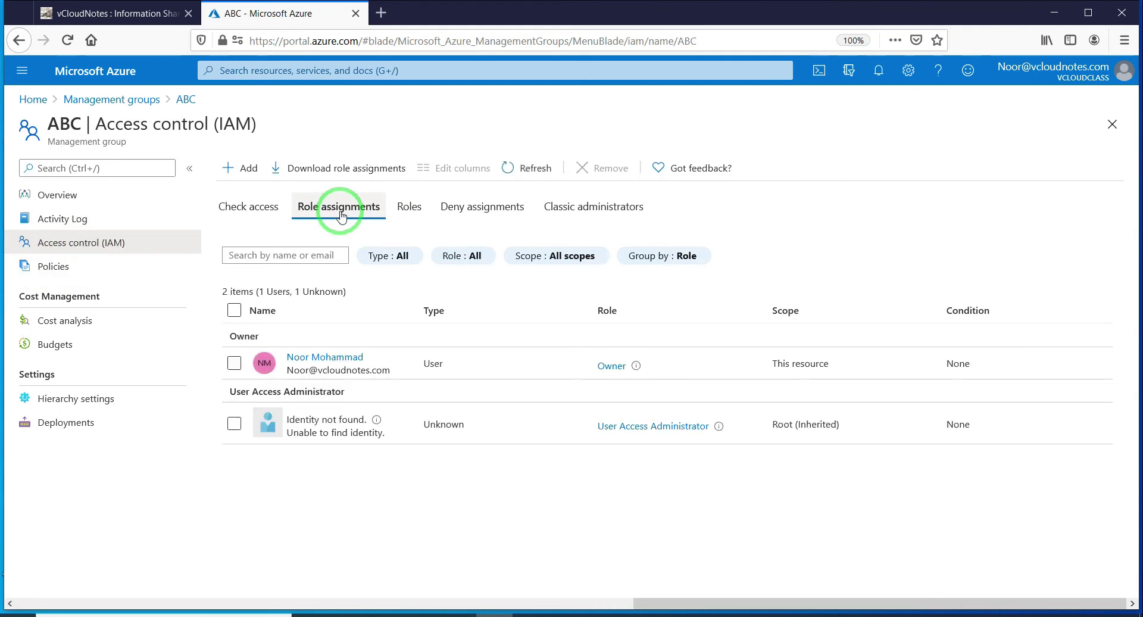
View the form for adding a role assignment to ABC, discard it, and view the group's policy compliance.
left_click(239, 173)
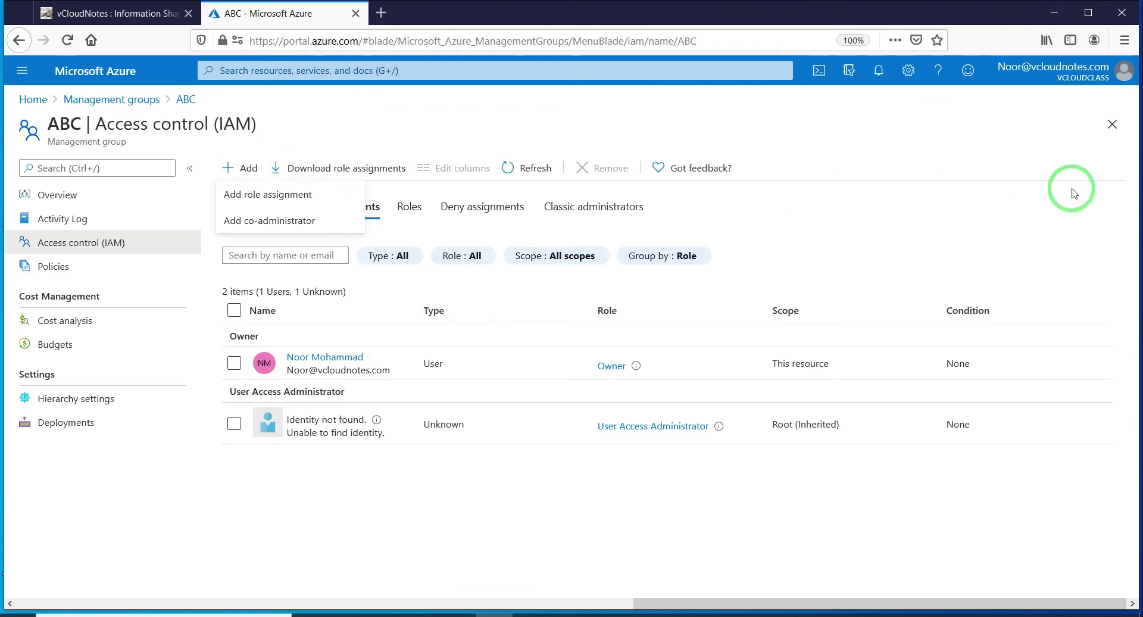
left_click(312, 194)
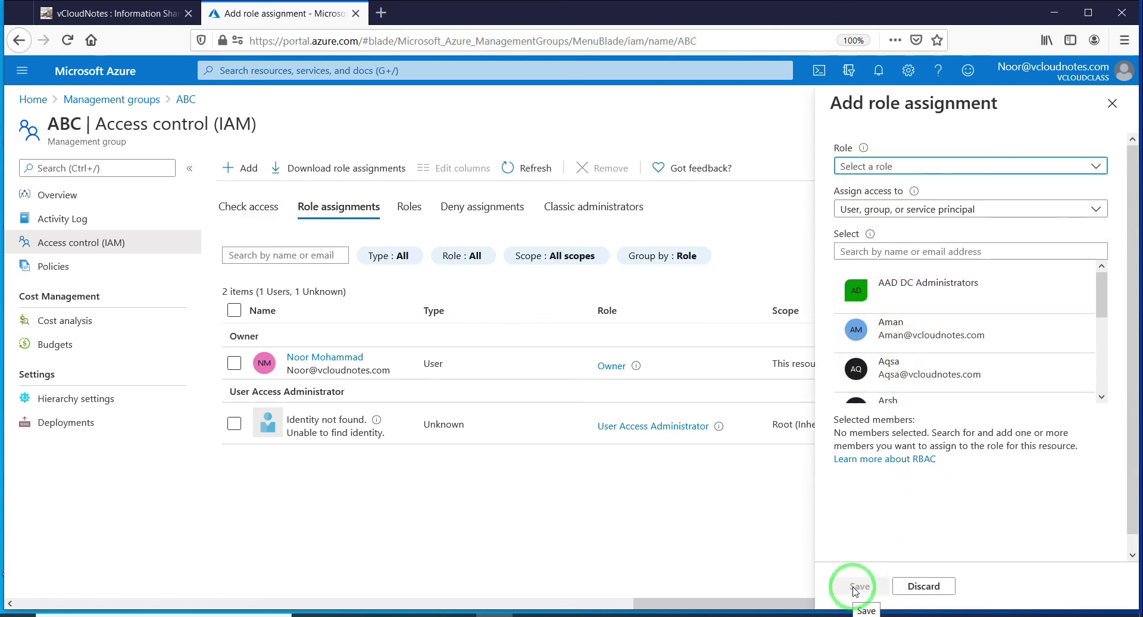
left_click(929, 586)
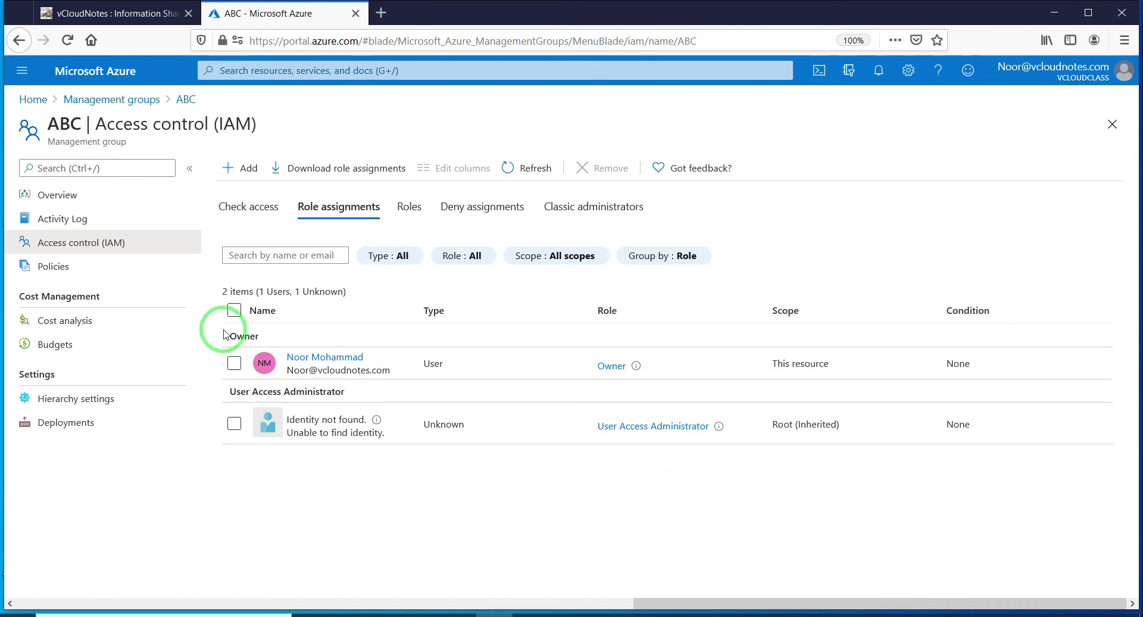
left_click(58, 274)
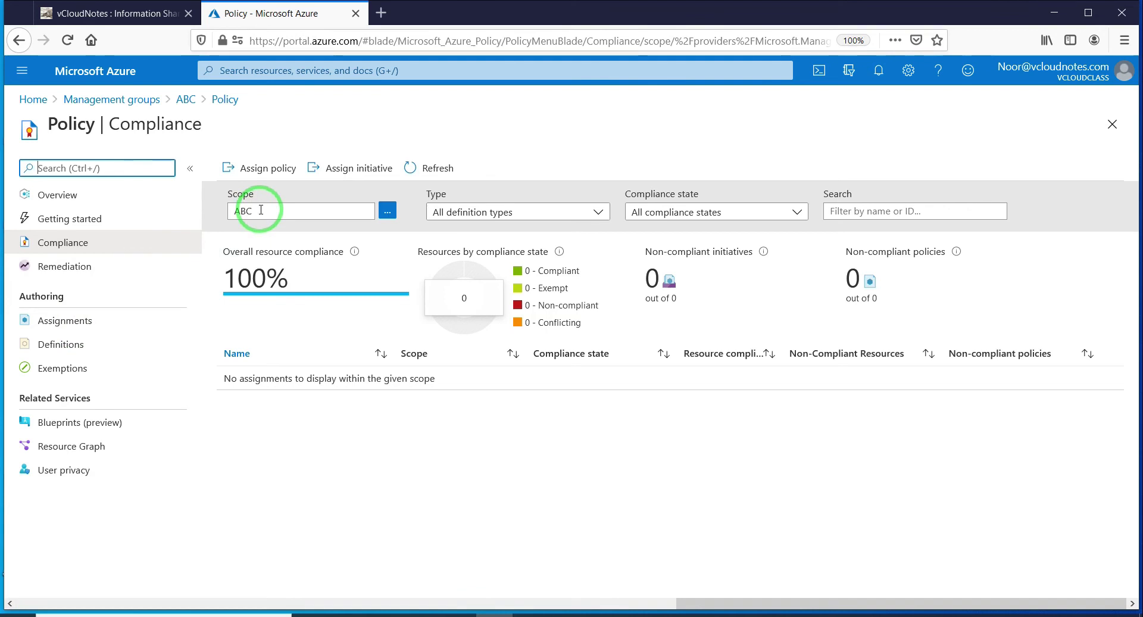
Examine the contents and details of the ABC-Mum management group, and check whether Tenant Root Group's details can be opened.
left_click(102, 106)
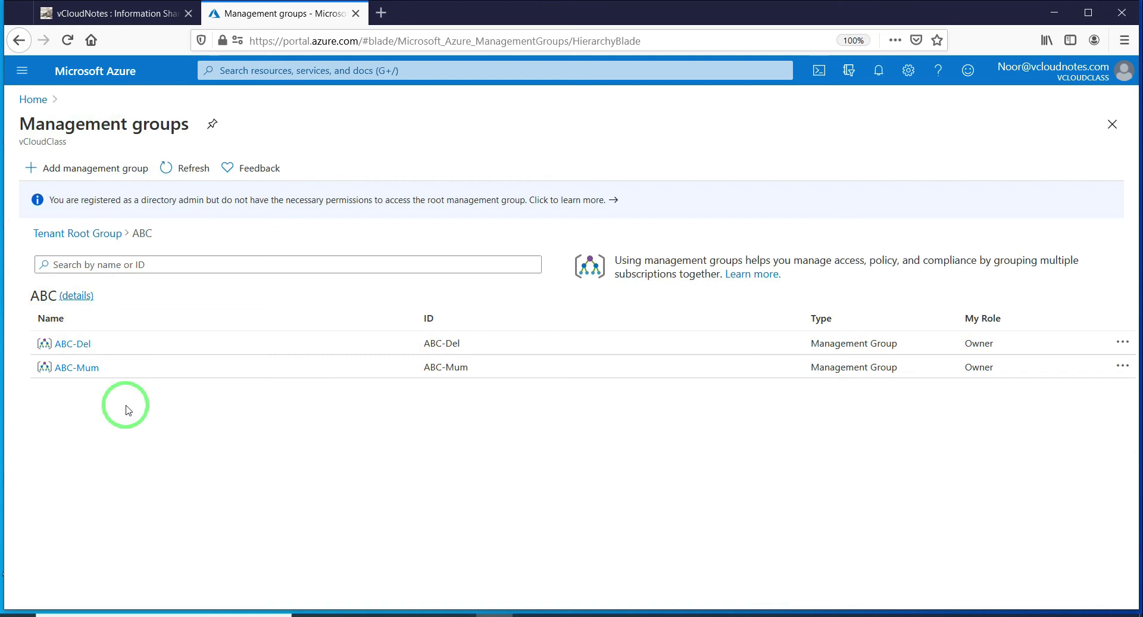
left_click(68, 372)
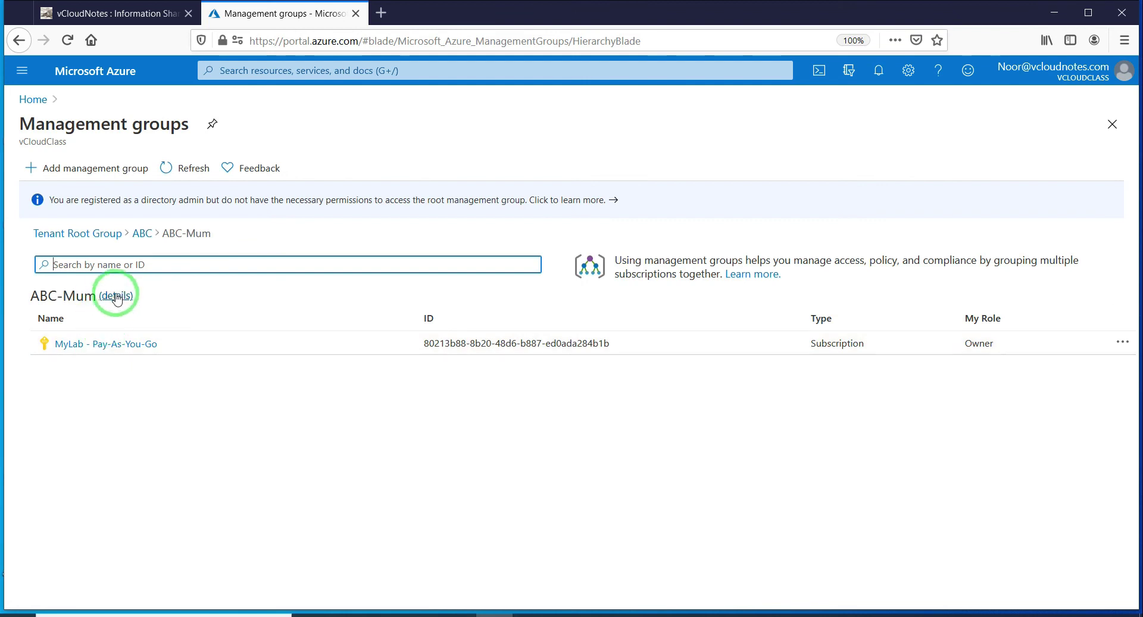
left_click(117, 297)
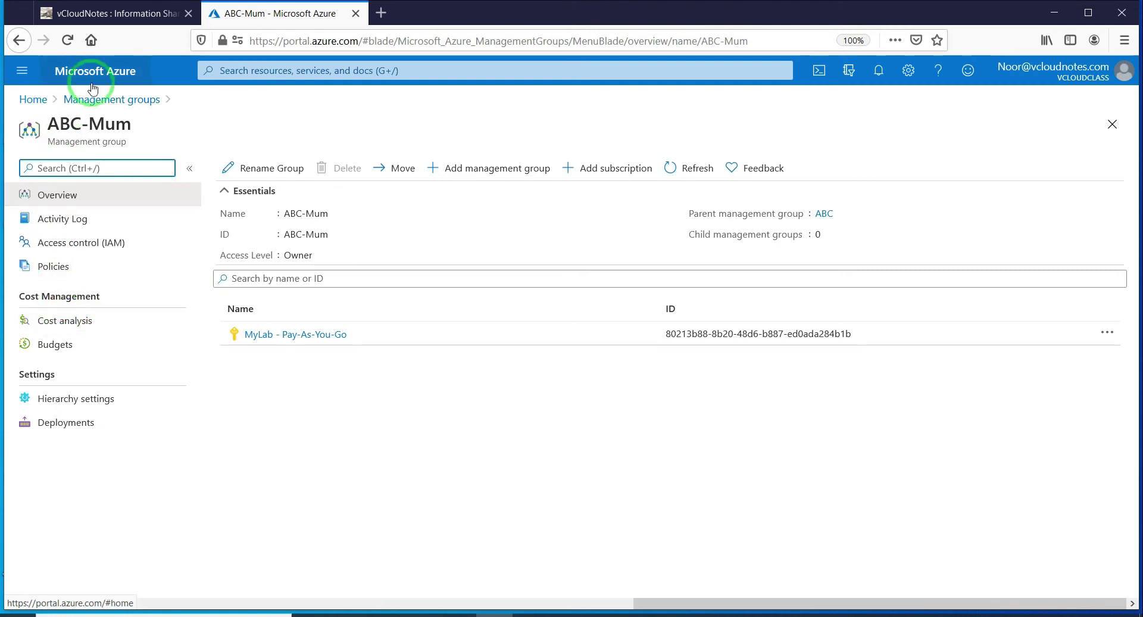
left_click(89, 102)
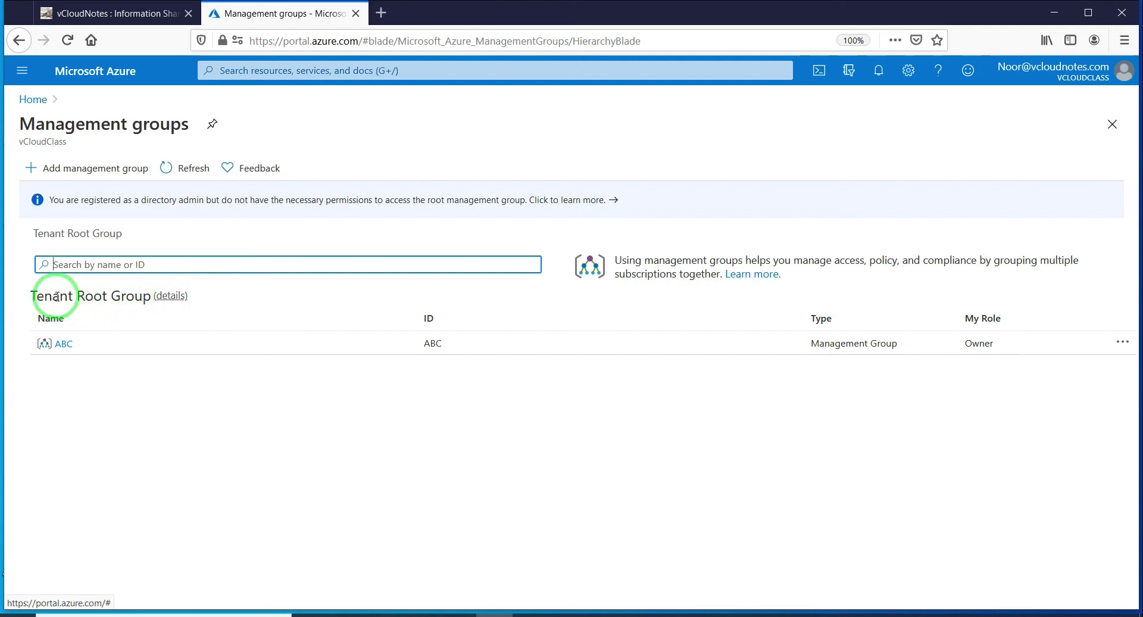
mouse_move(169, 295)
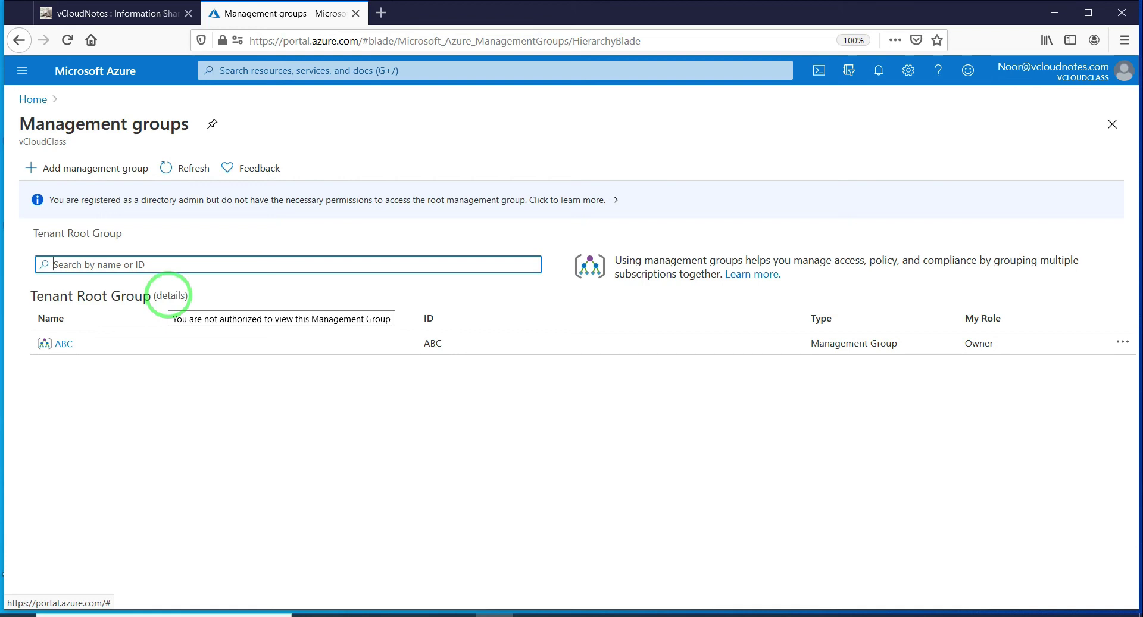
In the Azure Active Directory properties, set access management for Azure resources to Yes and save the change.
left_click(319, 71)
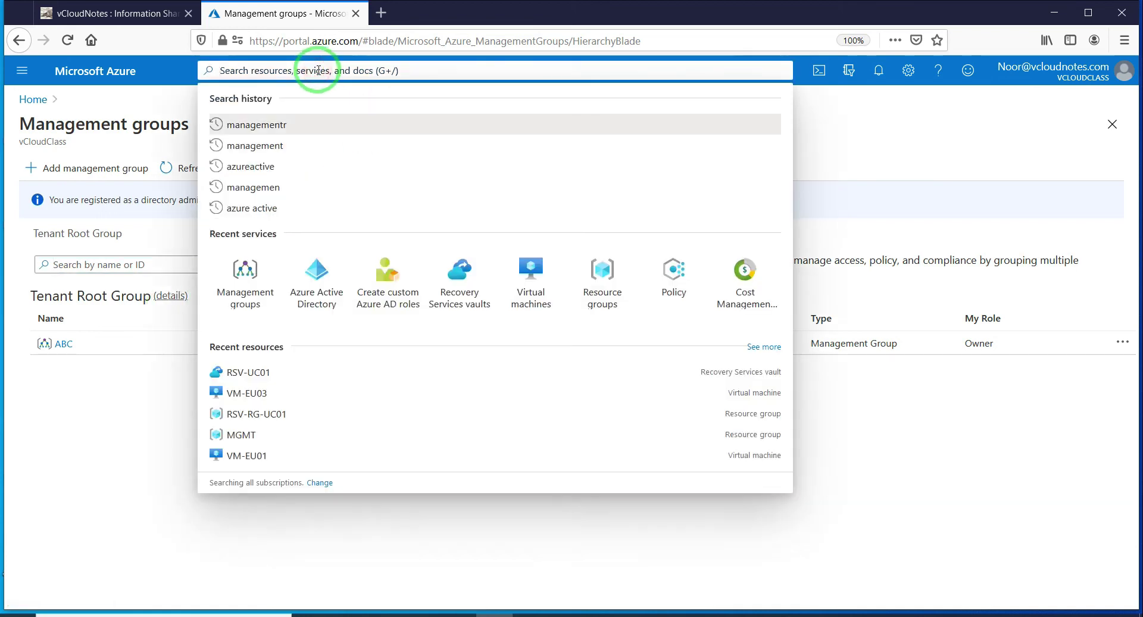
left_click(316, 277)
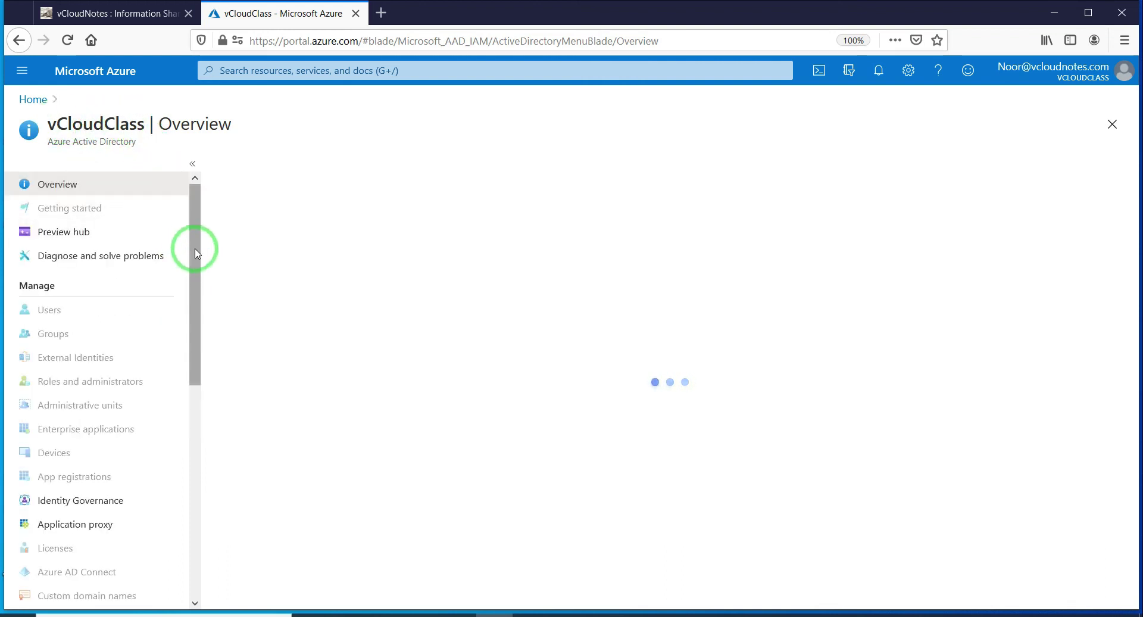
left_click_drag(197, 253, 184, 365)
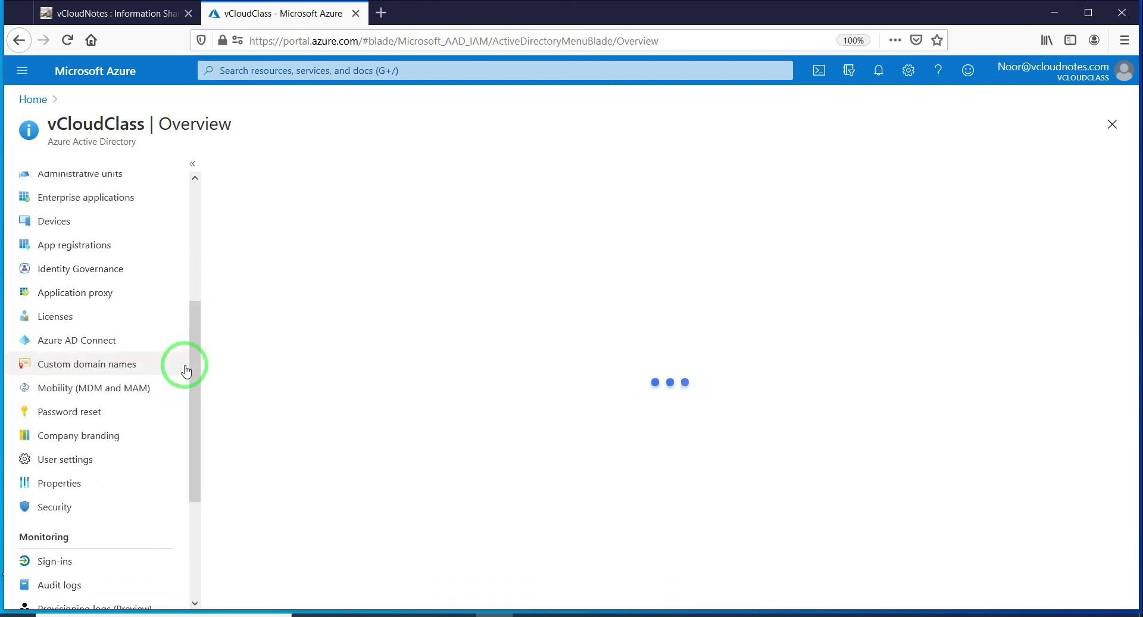
left_click_drag(194, 406, 197, 459)
left_click(65, 387)
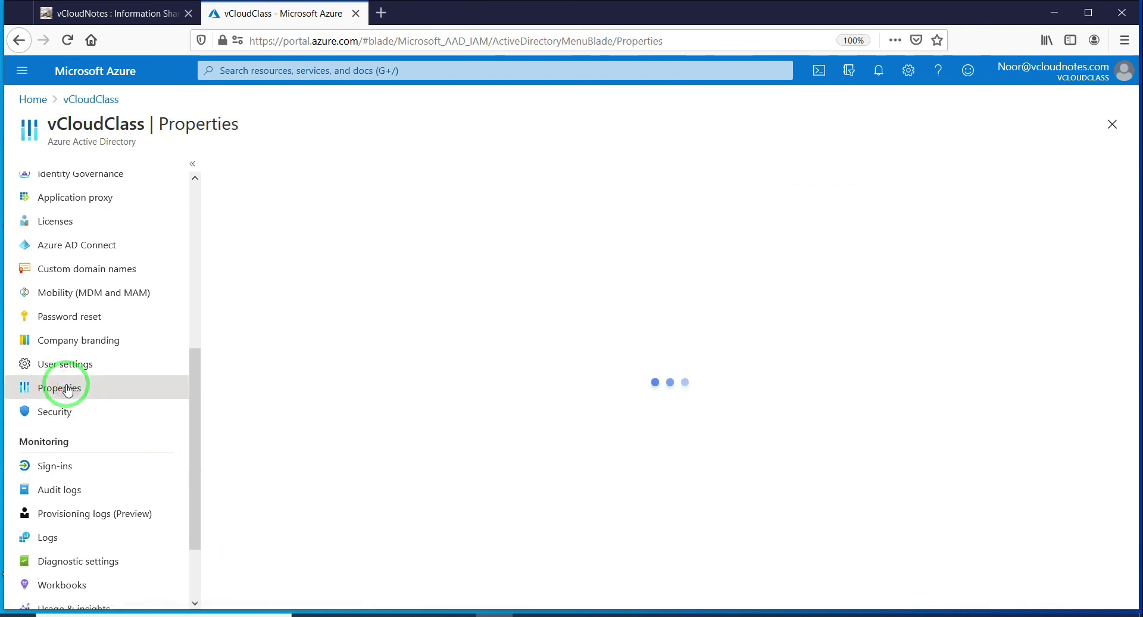
scroll(428, 337, "down", 2)
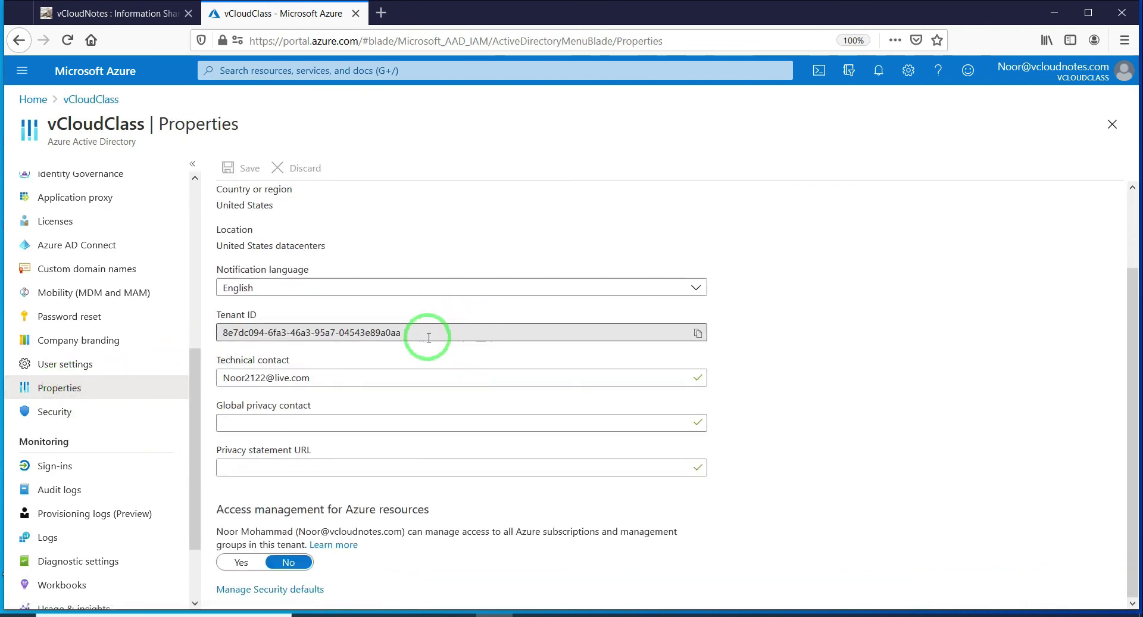
left_click(239, 563)
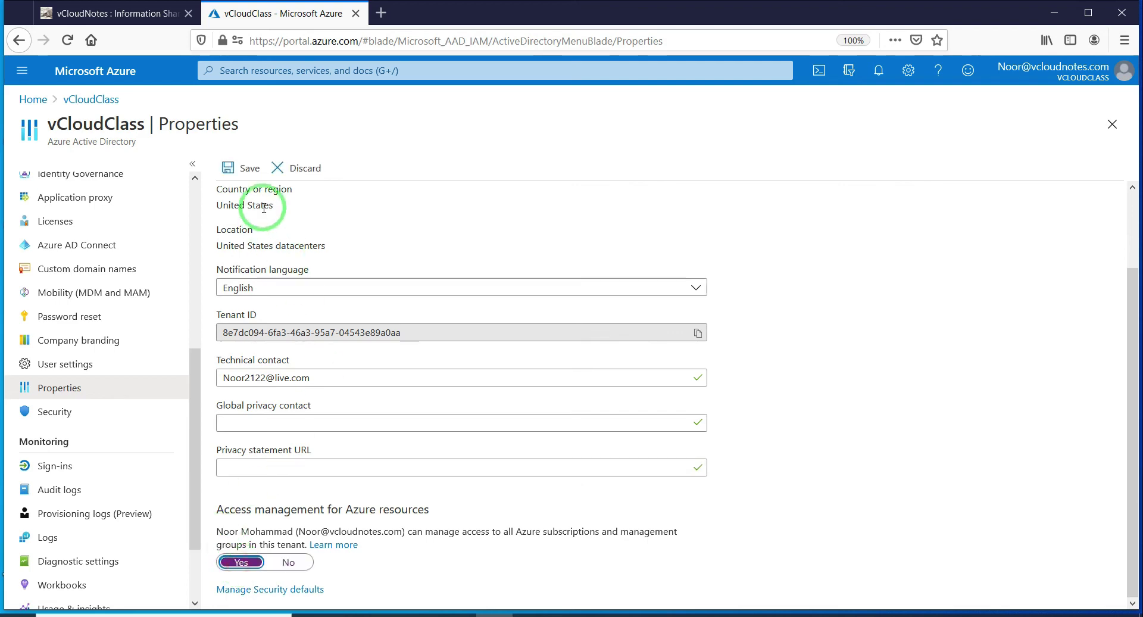
left_click(245, 167)
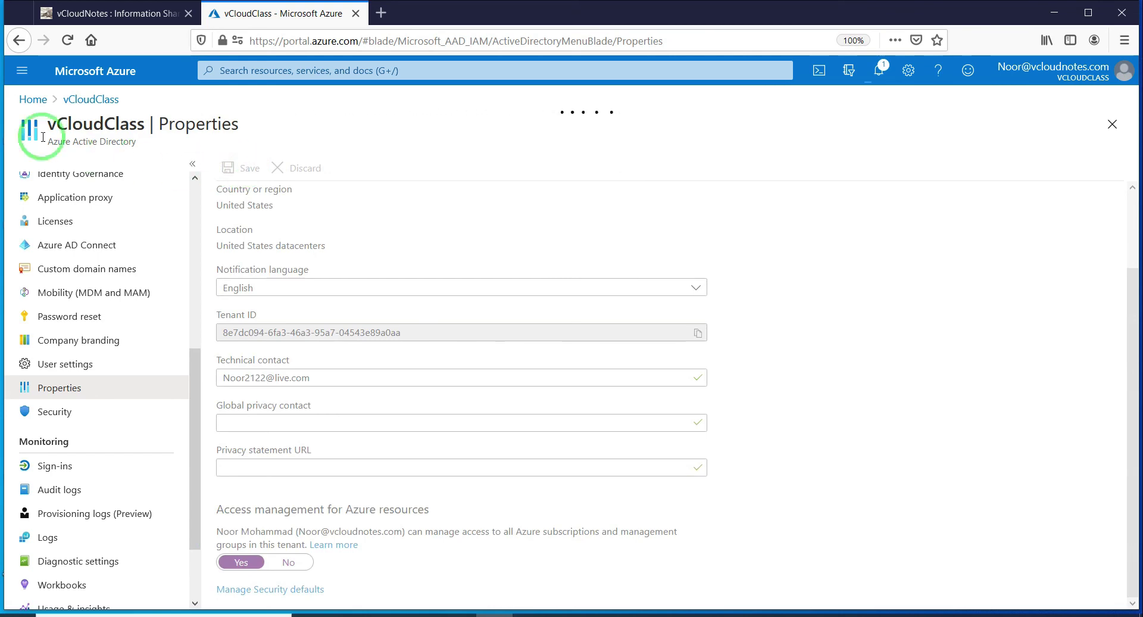
Return to the management groups, check access to Tenant Root Group's details, and view the ABC group's contents and details.
left_click(33, 102)
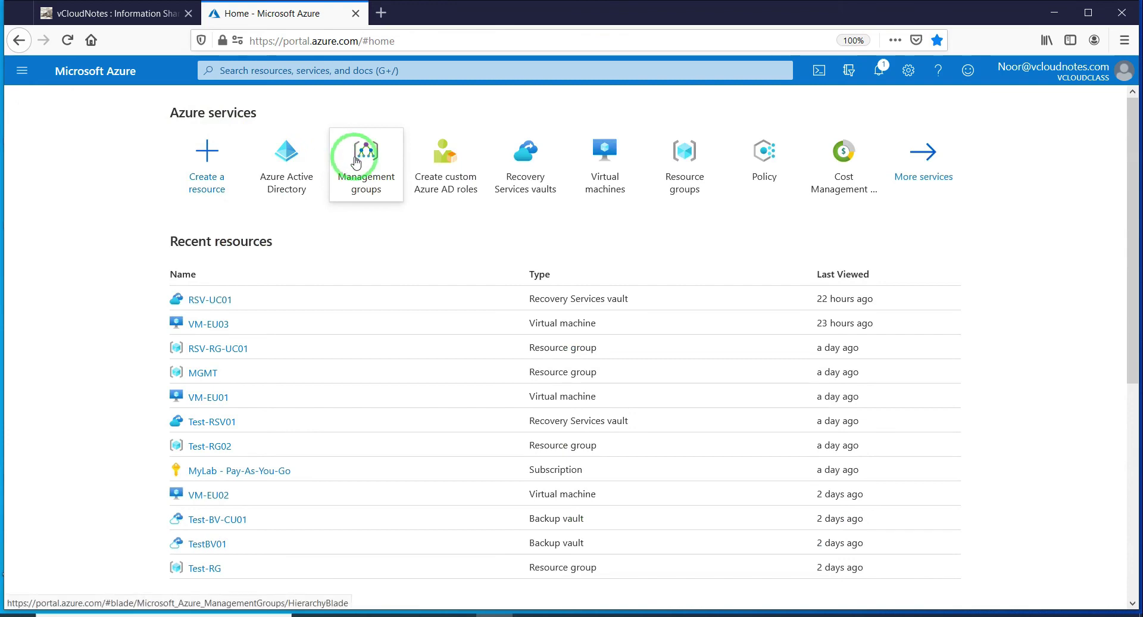
left_click(355, 161)
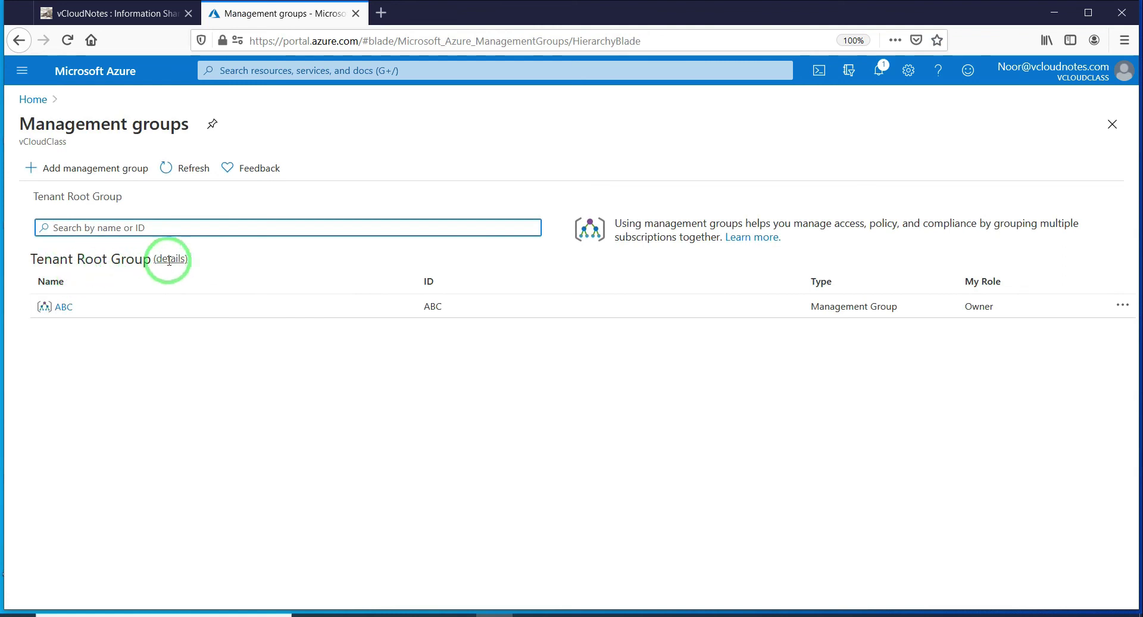
mouse_move(169, 261)
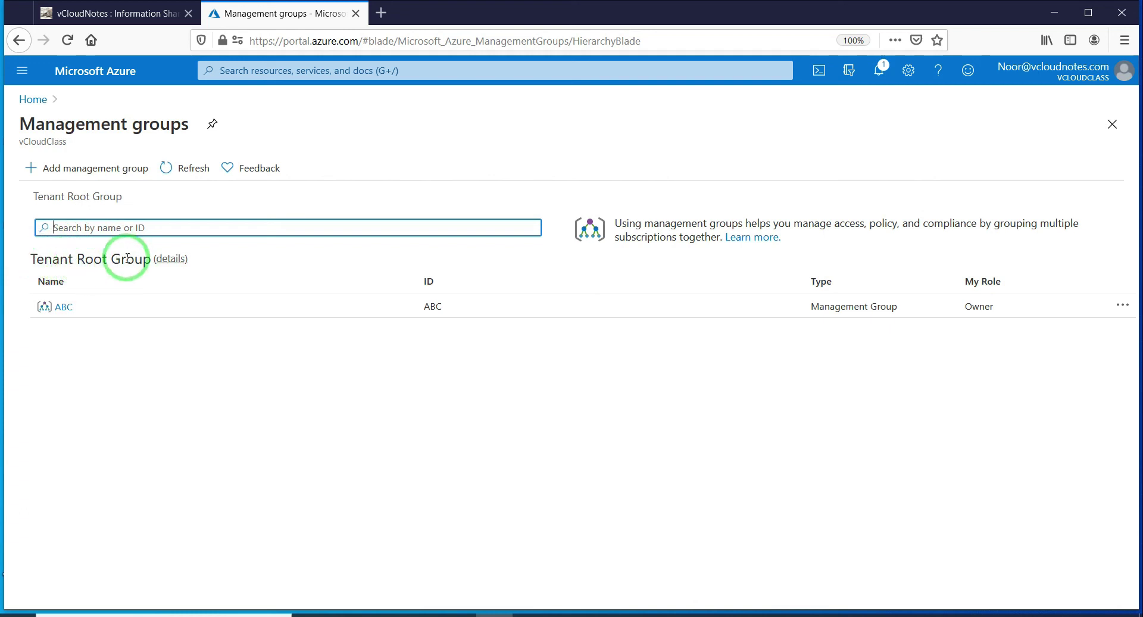
left_click(68, 309)
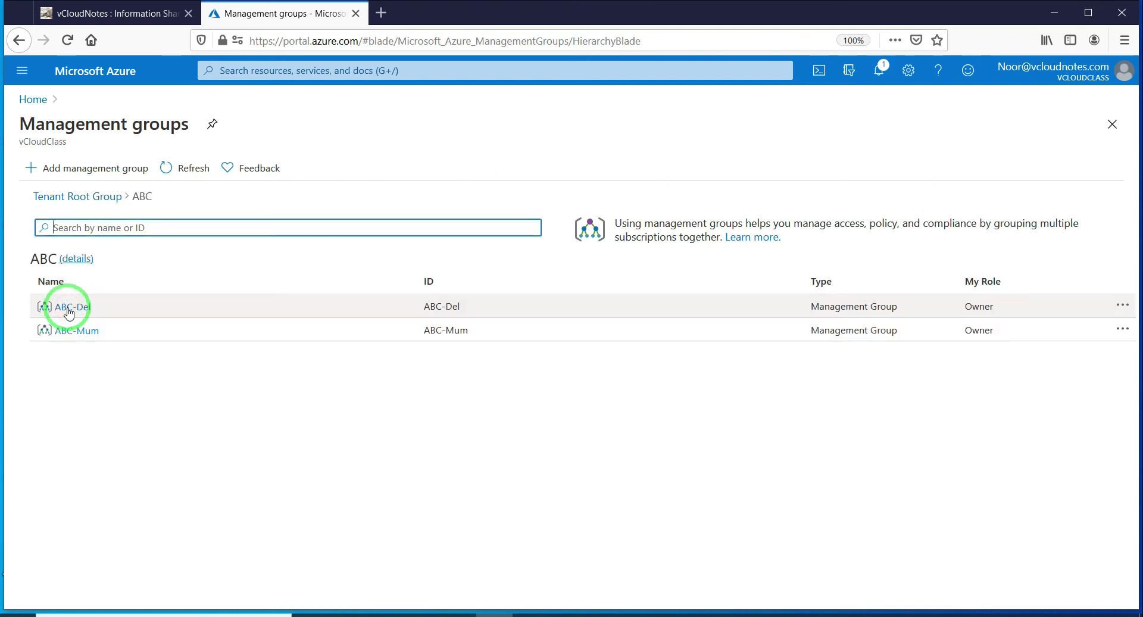
left_click(71, 259)
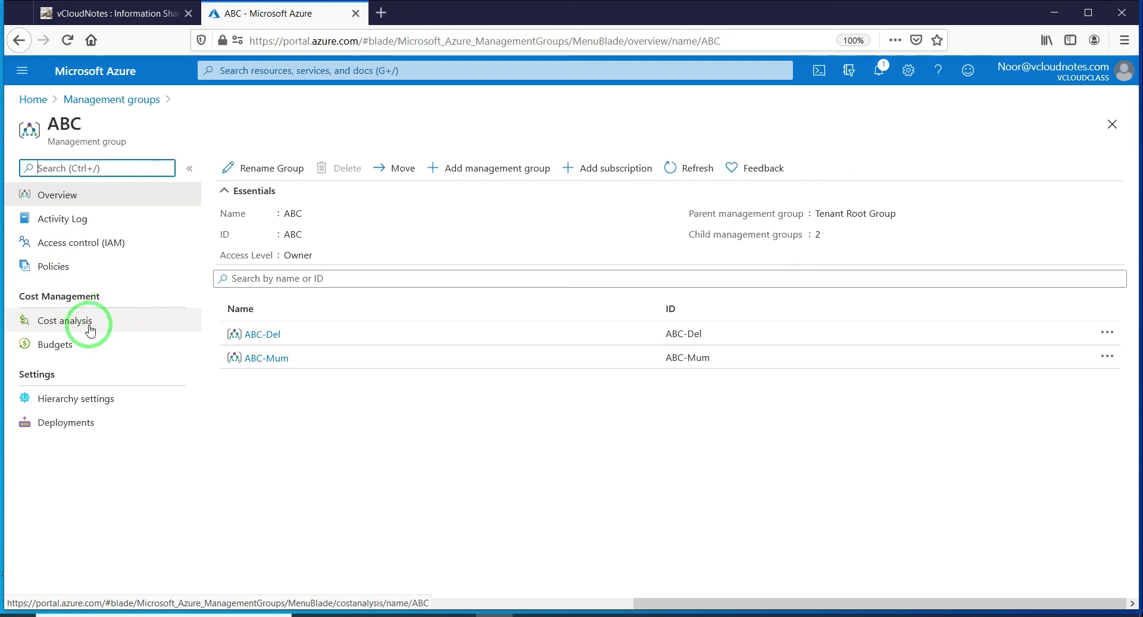
left_click(95, 100)
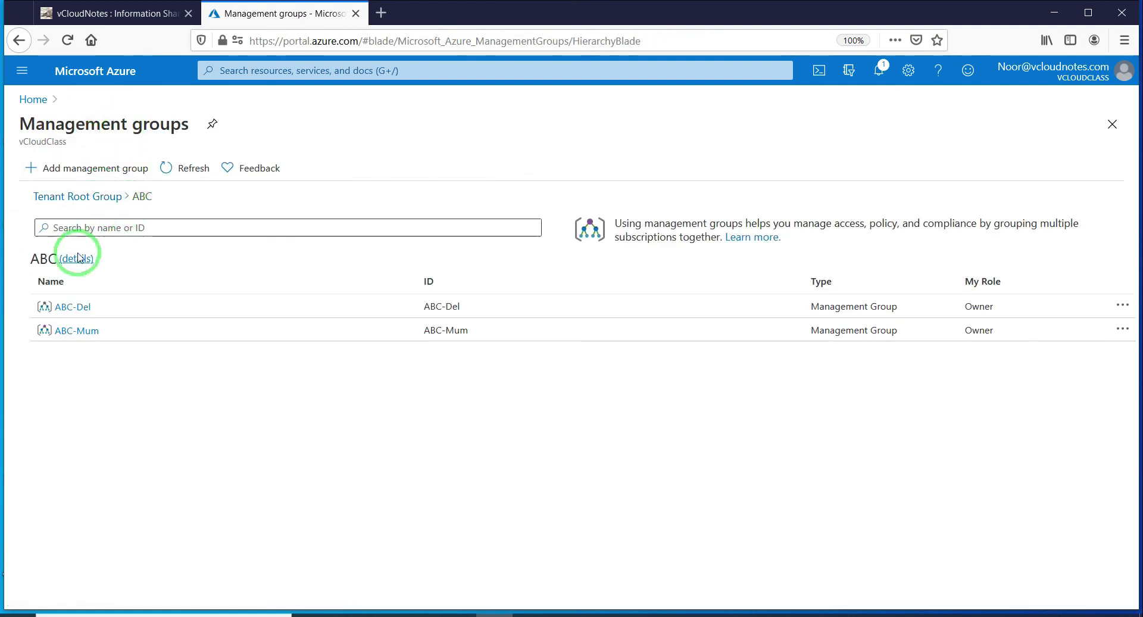
left_click(72, 196)
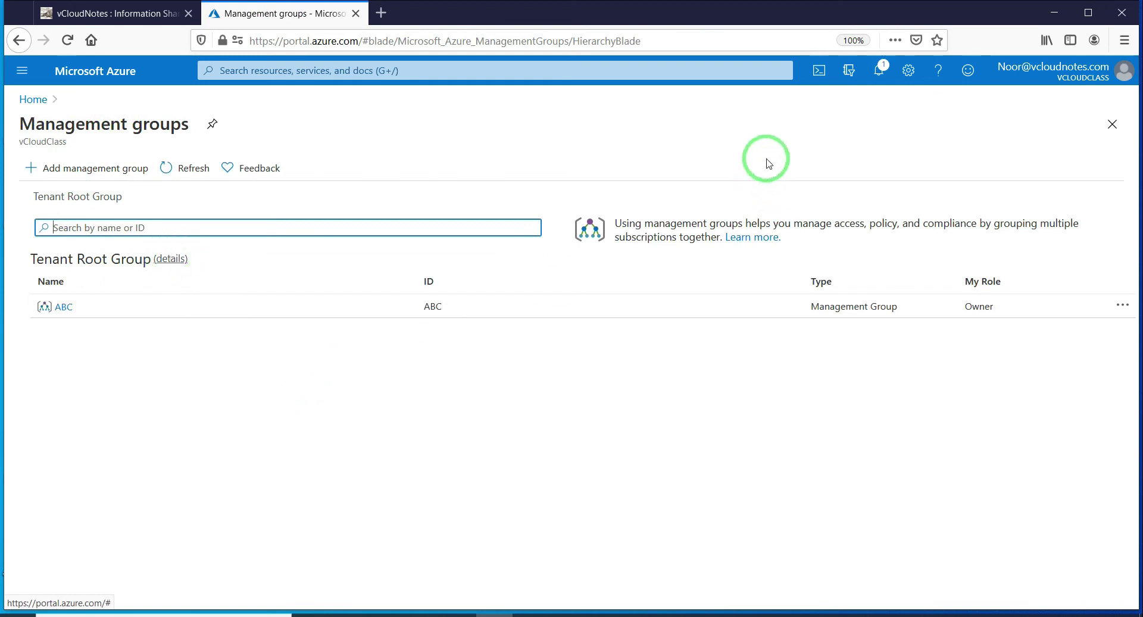
Check the notifications for the tenant properties update, reload the management groups page, and open the details of Tenant Root Group.
left_click(880, 76)
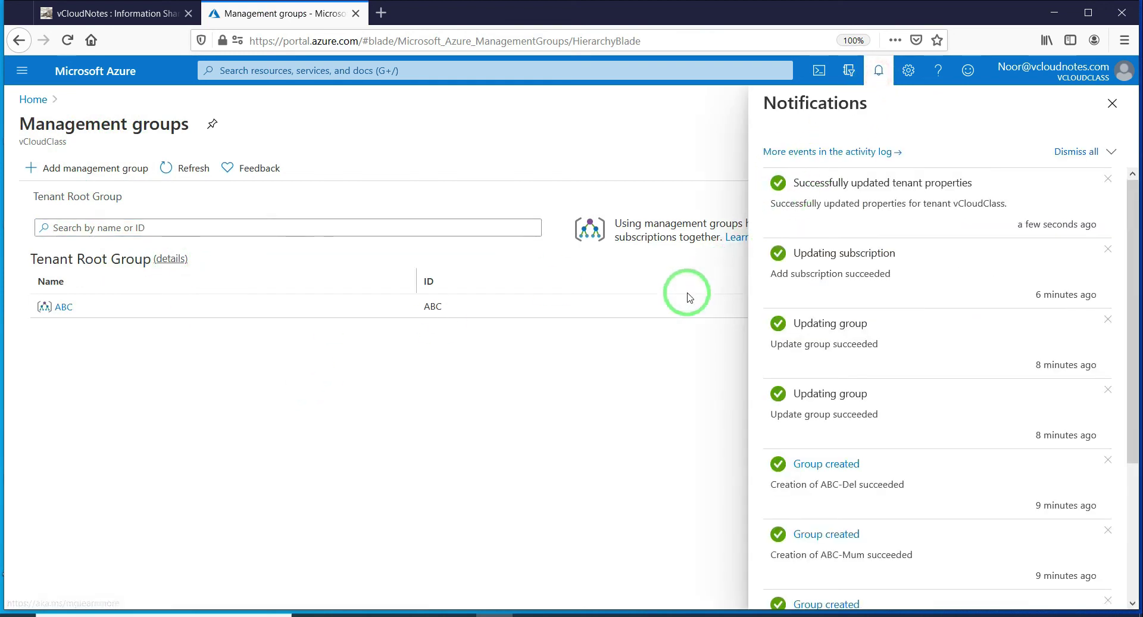
left_click(572, 367)
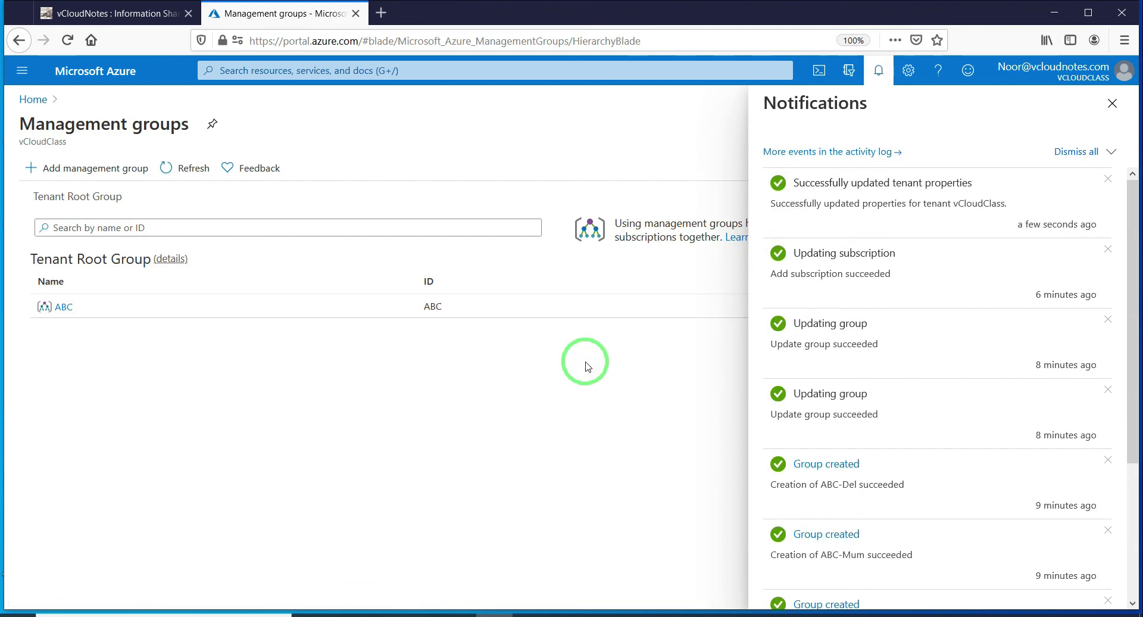
left_click(1112, 104)
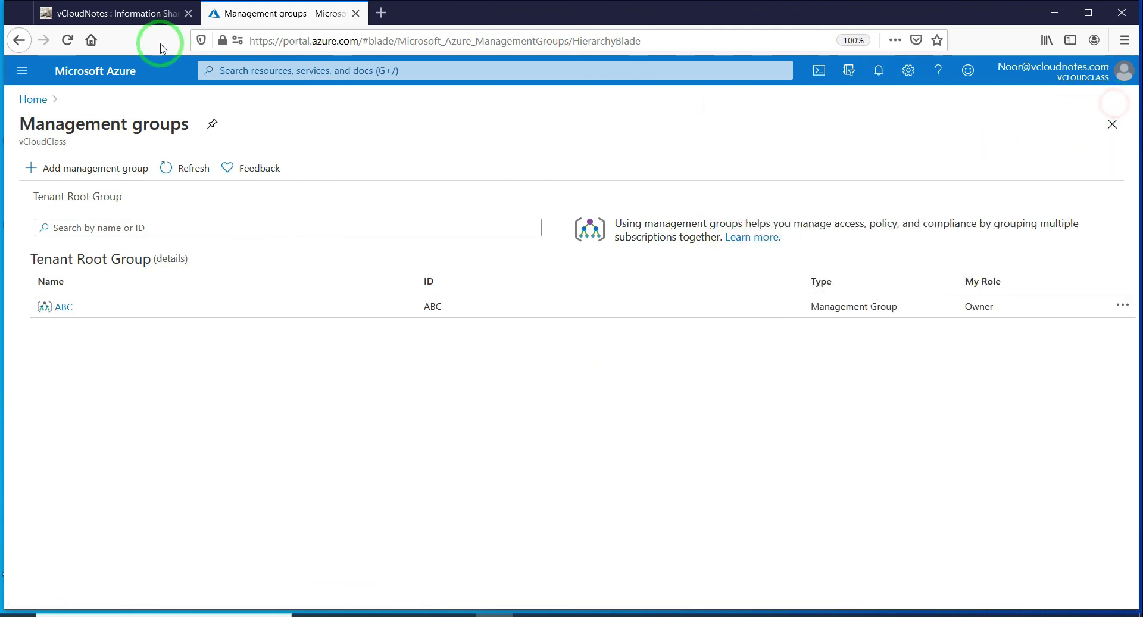
left_click(67, 40)
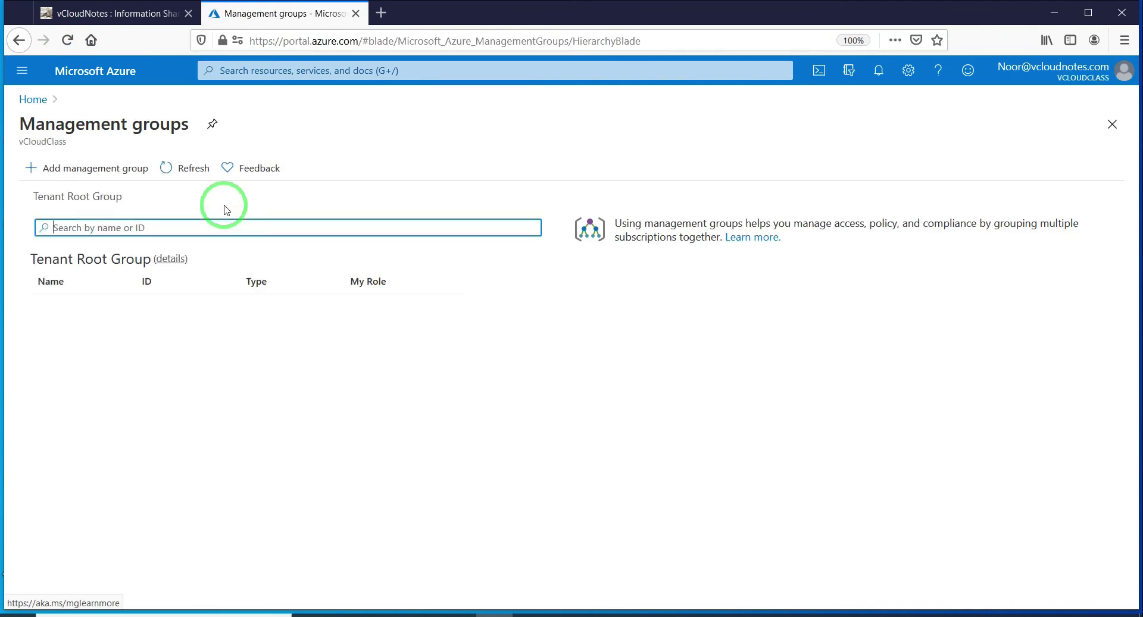
left_click(172, 259)
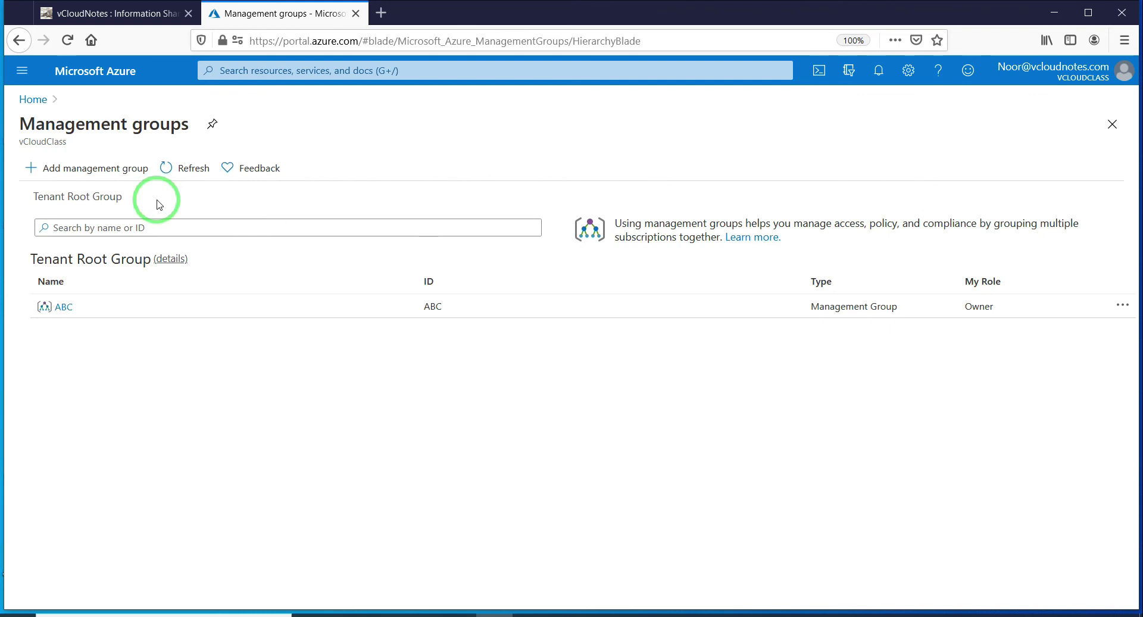
left_click(349, 438)
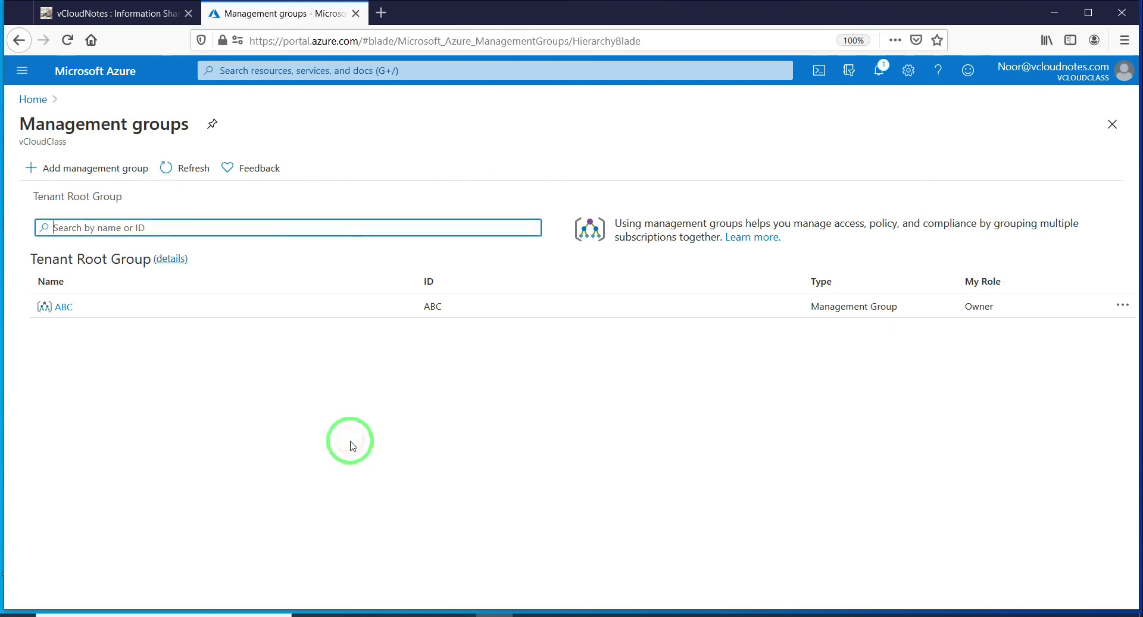
left_click(172, 259)
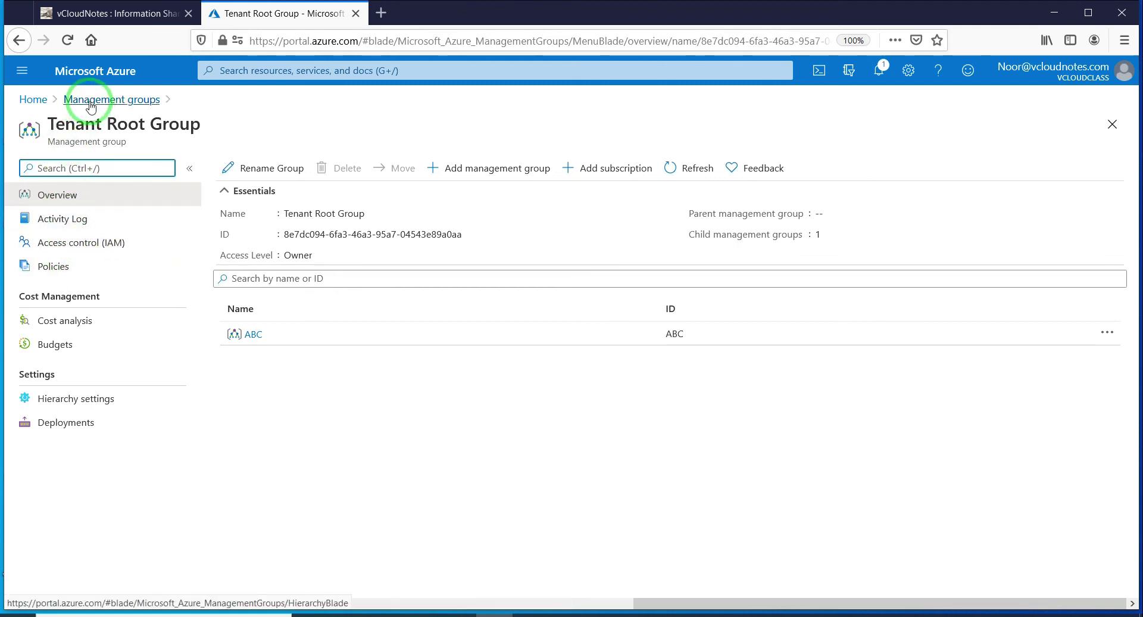
View the list of subscriptions, and open the resource groups list.
left_click(33, 100)
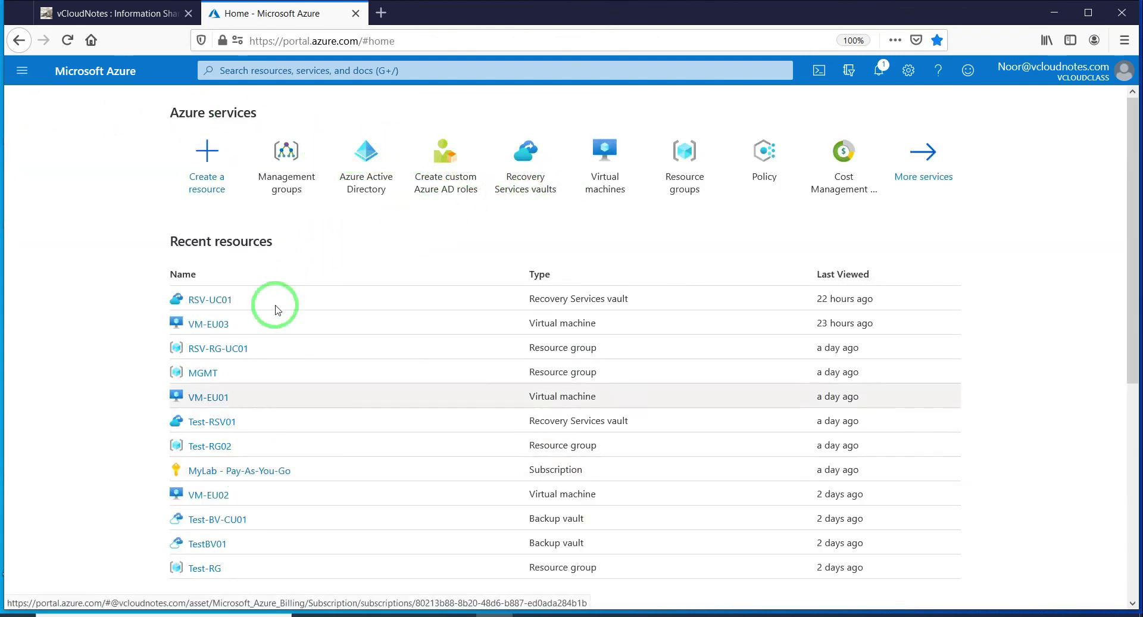
left_click(329, 67)
type("sus")
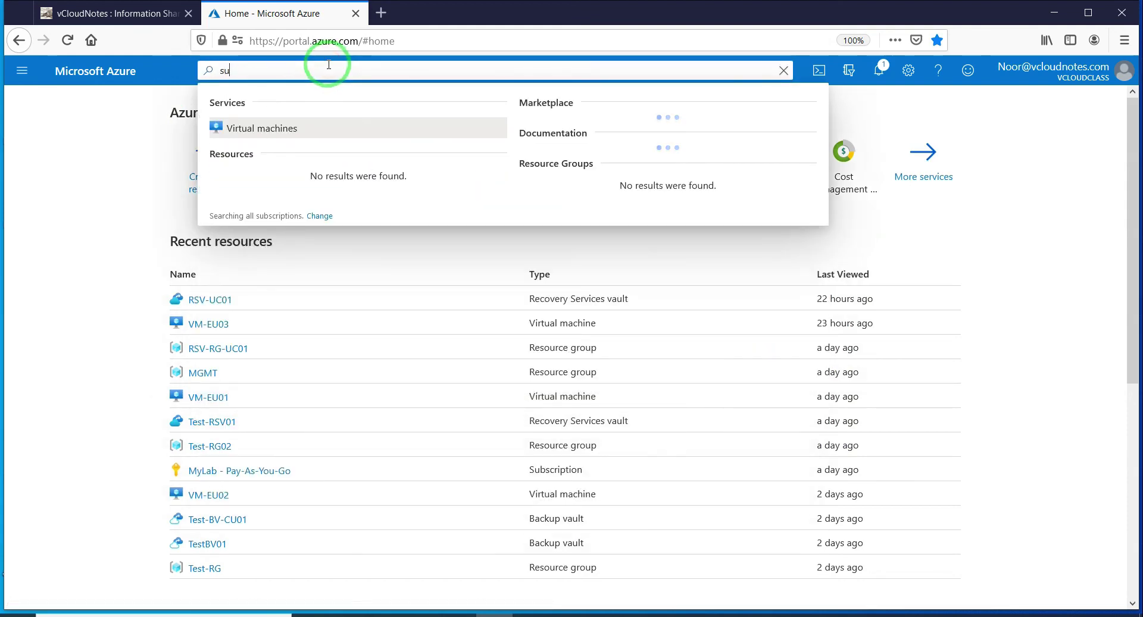
left_click(251, 137)
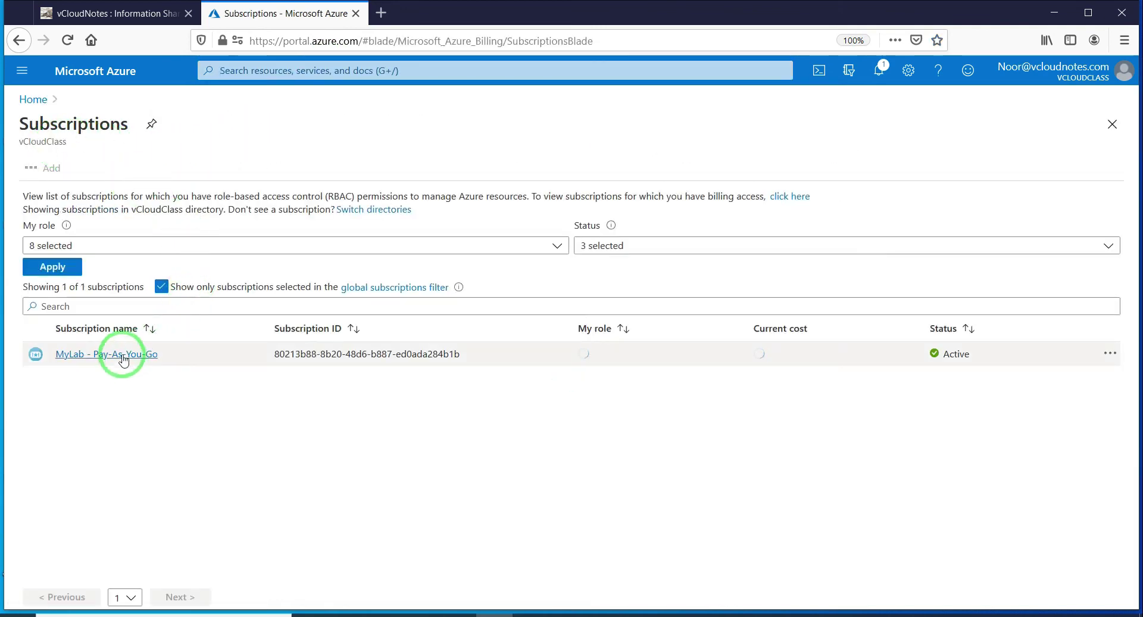
left_click(331, 75)
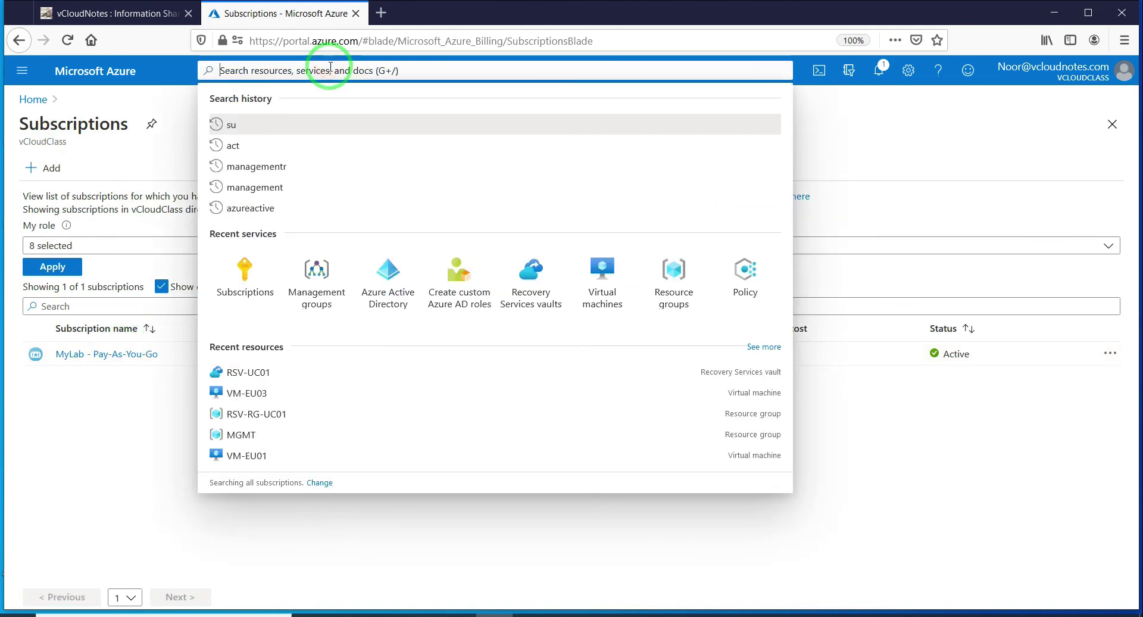
type("reso")
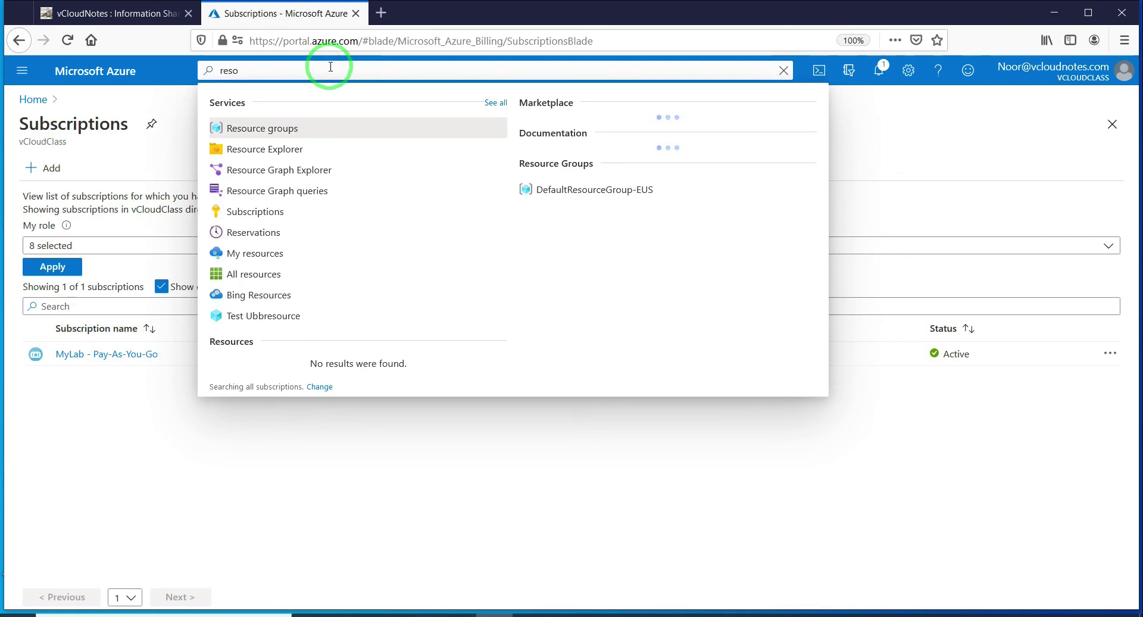
key("Return")
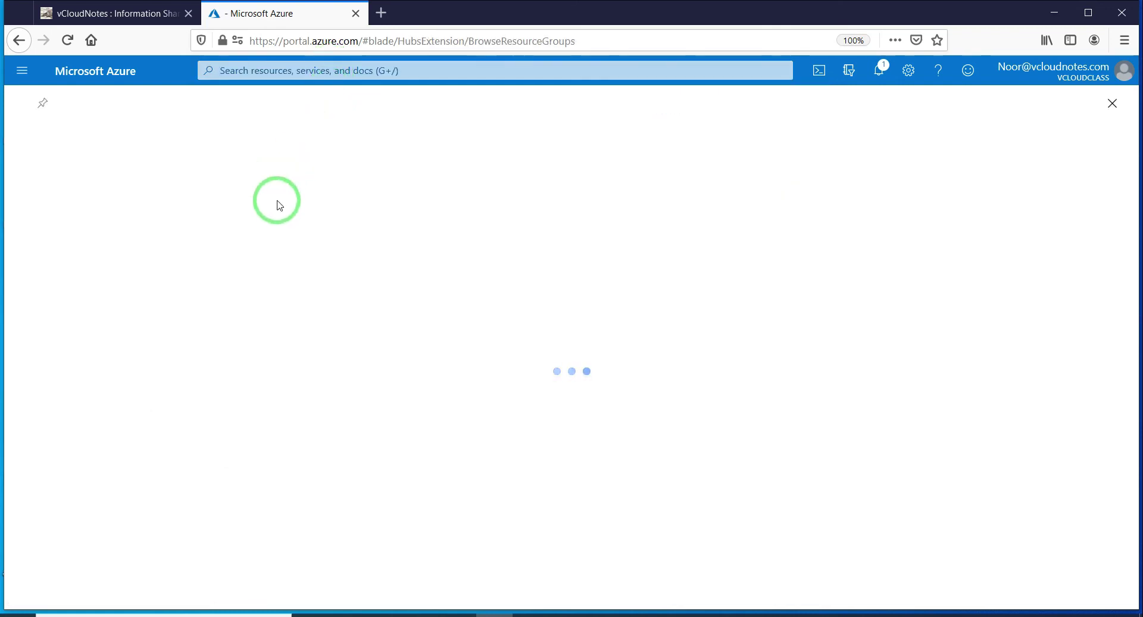